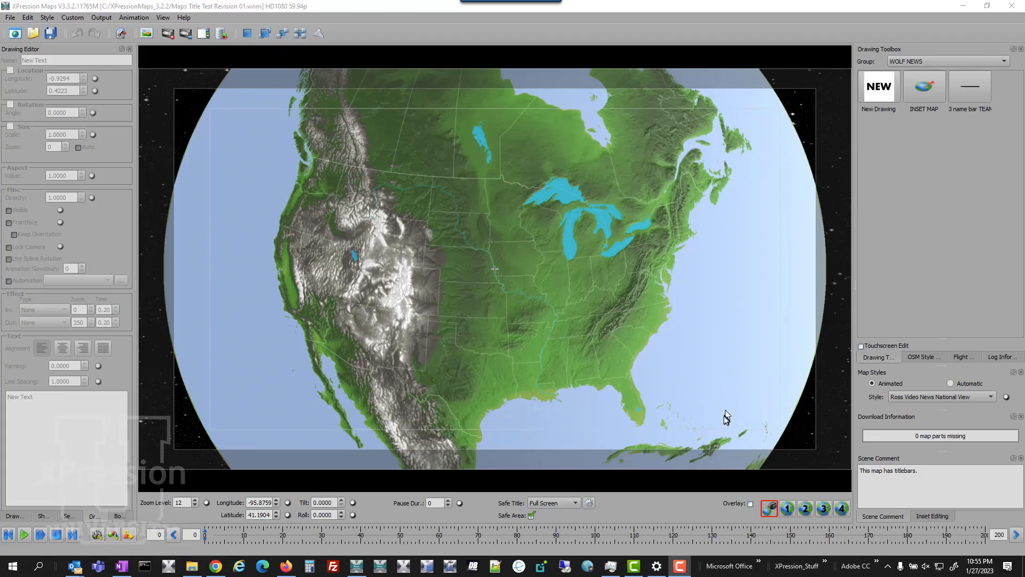
Turn on the overlay and place the L3 name bar TEAM drawing across the upper part of the map.
mouse_move(470, 305)
mouse_down()
mouse_move(536, 326)
mouse_move(448, 291)
mouse_move(488, 279)
mouse_move(451, 306)
mouse_move(469, 297)
mouse_up()
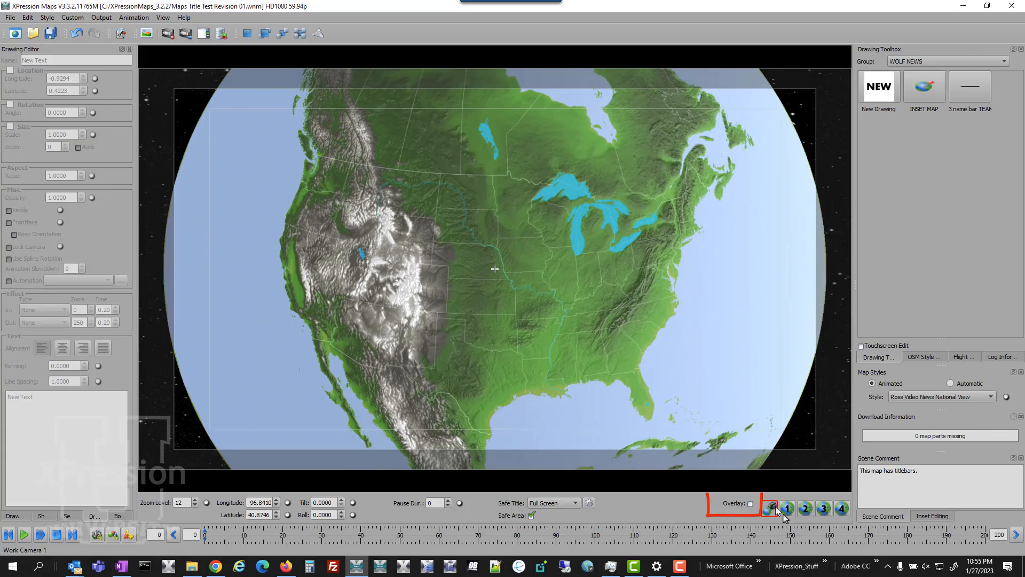
click(750, 505)
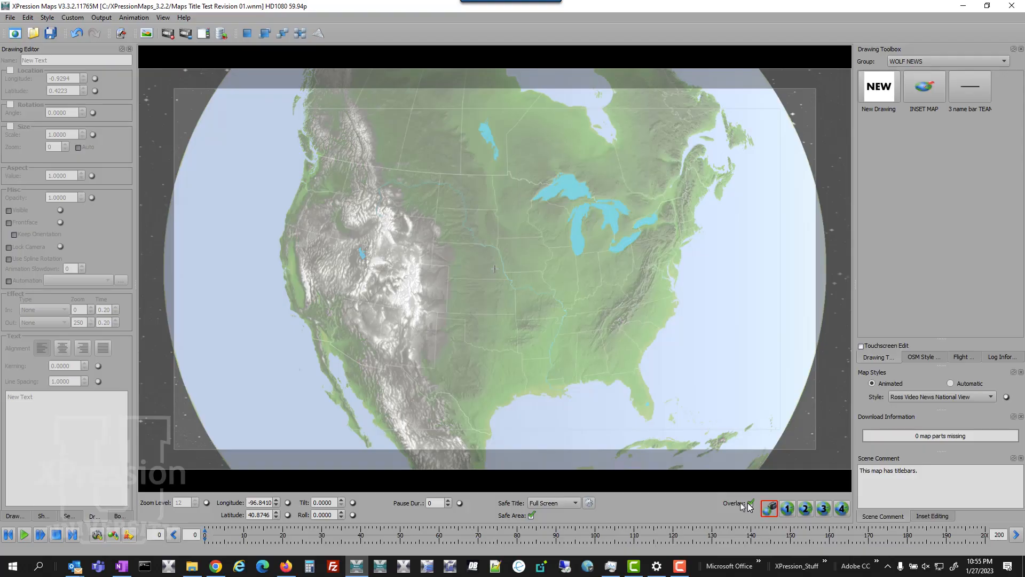
mouse_move(984, 95)
mouse_down()
mouse_move(870, 147)
mouse_move(392, 152)
mouse_move(694, 211)
mouse_up()
drag(550, 143, 629, 112)
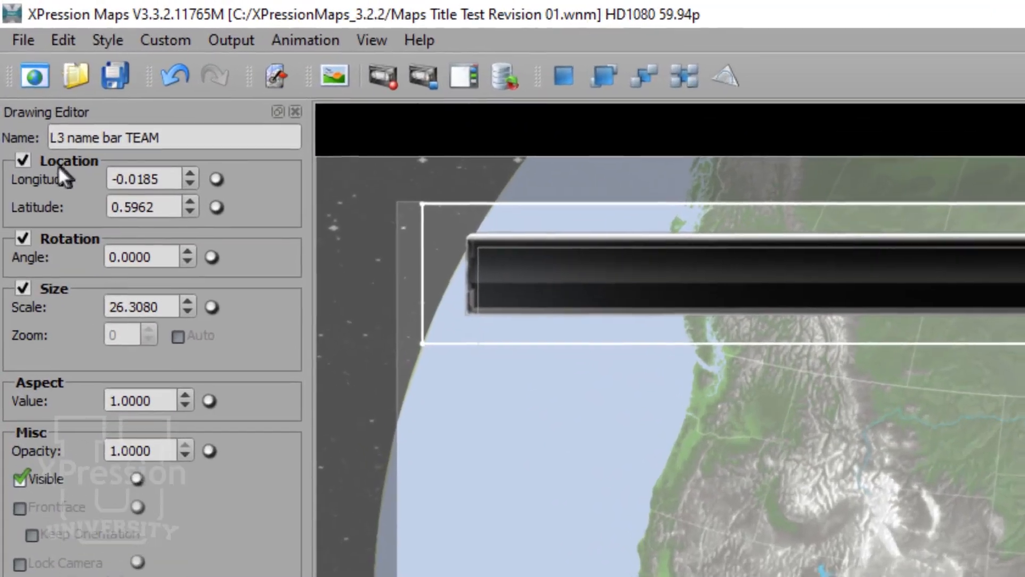
Disable the Location, Rotation and Size settings of the placed name bar.
click(55, 165)
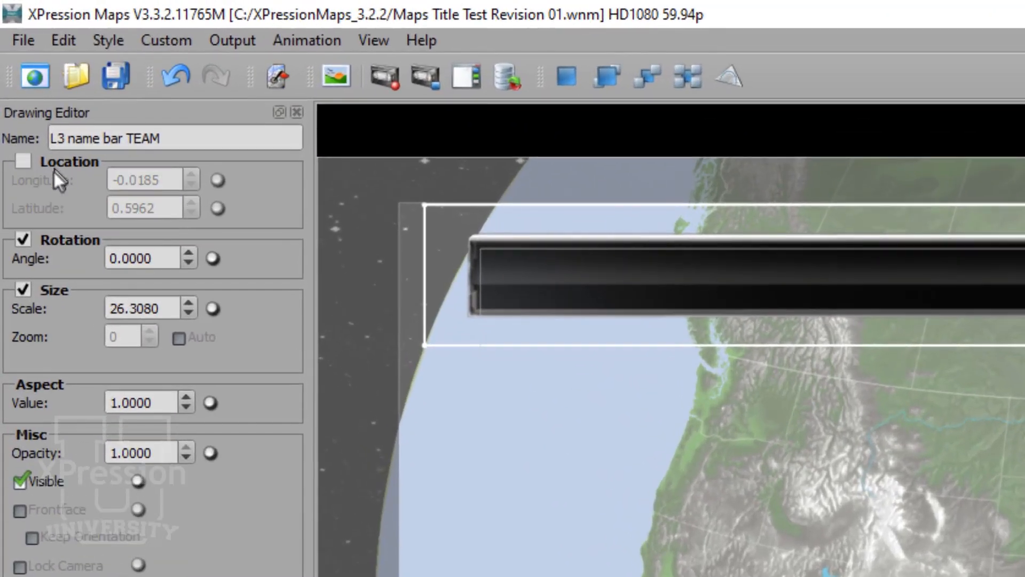
click(47, 236)
click(41, 291)
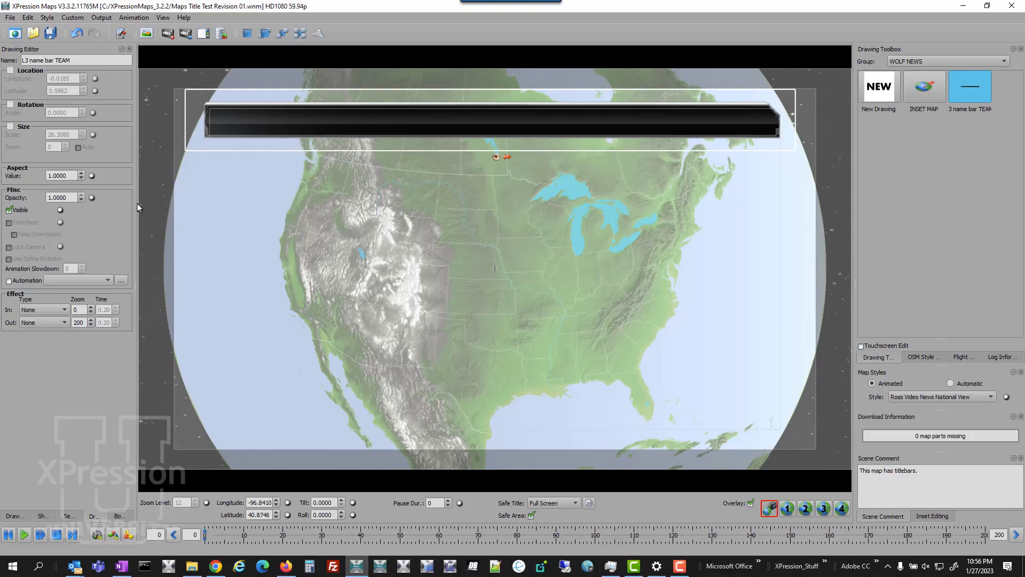
Create a new Text drawing with the label color White and the font Open Sans ExtraBold.
click(890, 93)
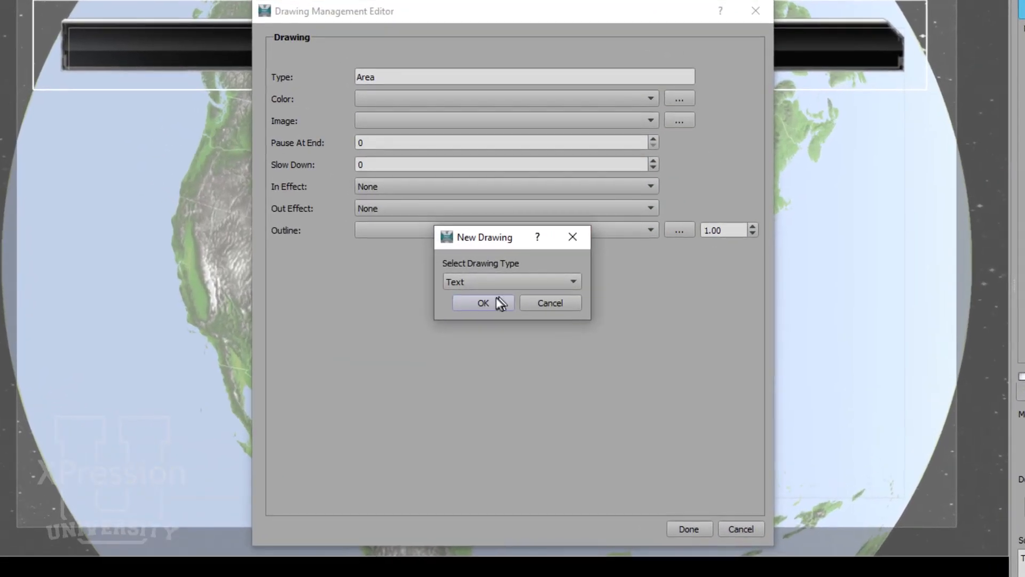
click(483, 303)
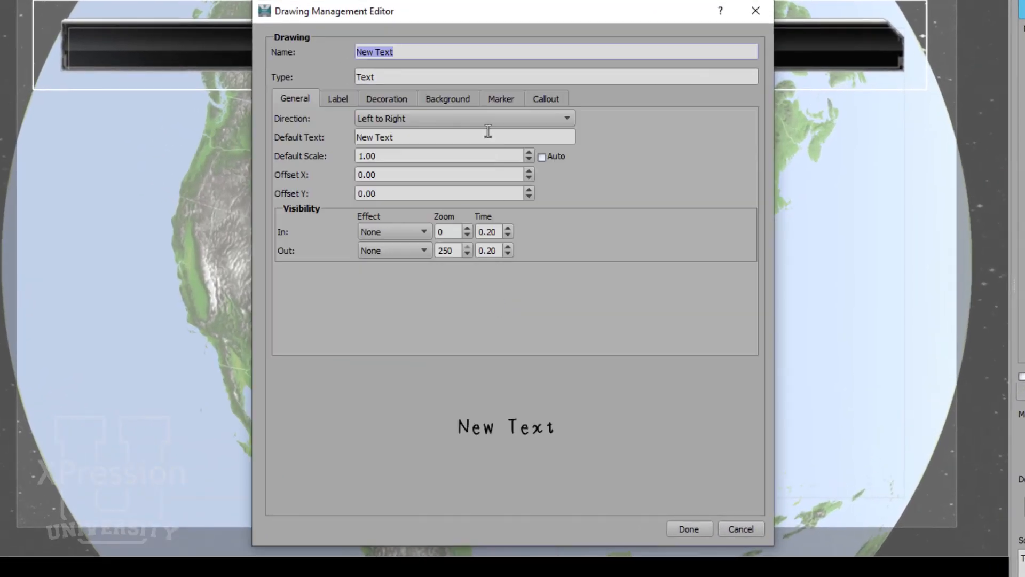
click(335, 98)
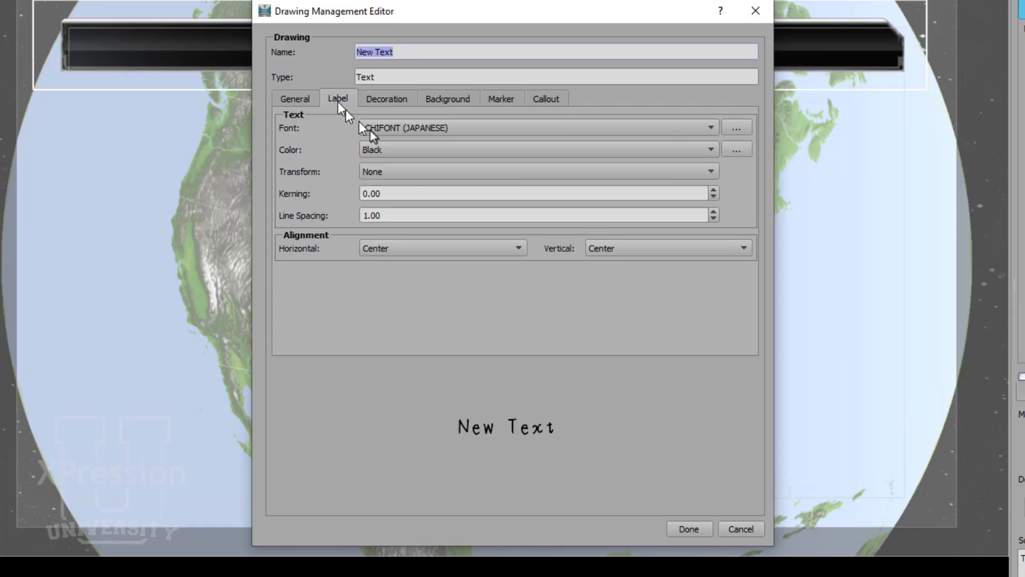
click(394, 151)
scroll(419, 425, down, 6)
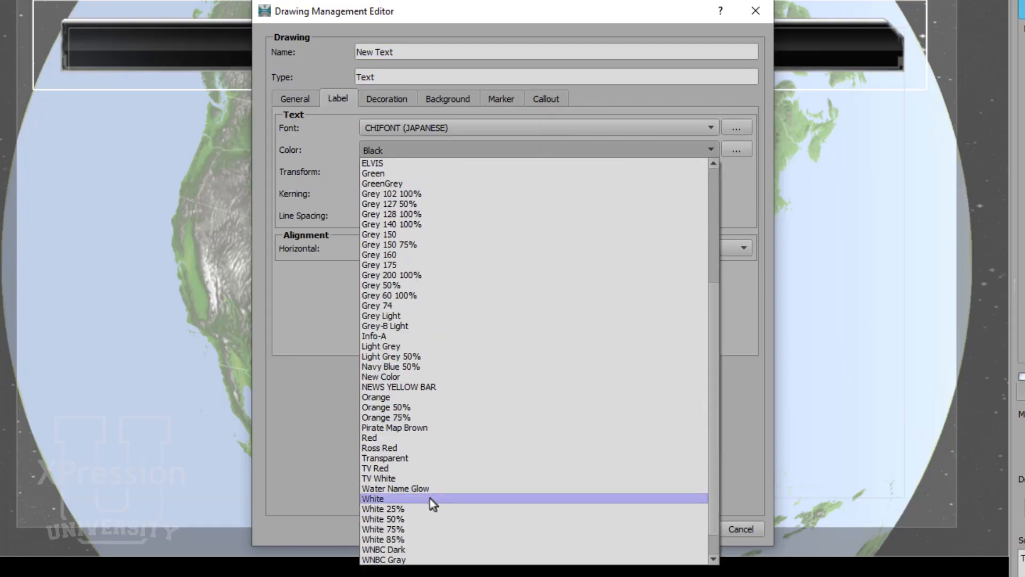
click(430, 499)
click(446, 128)
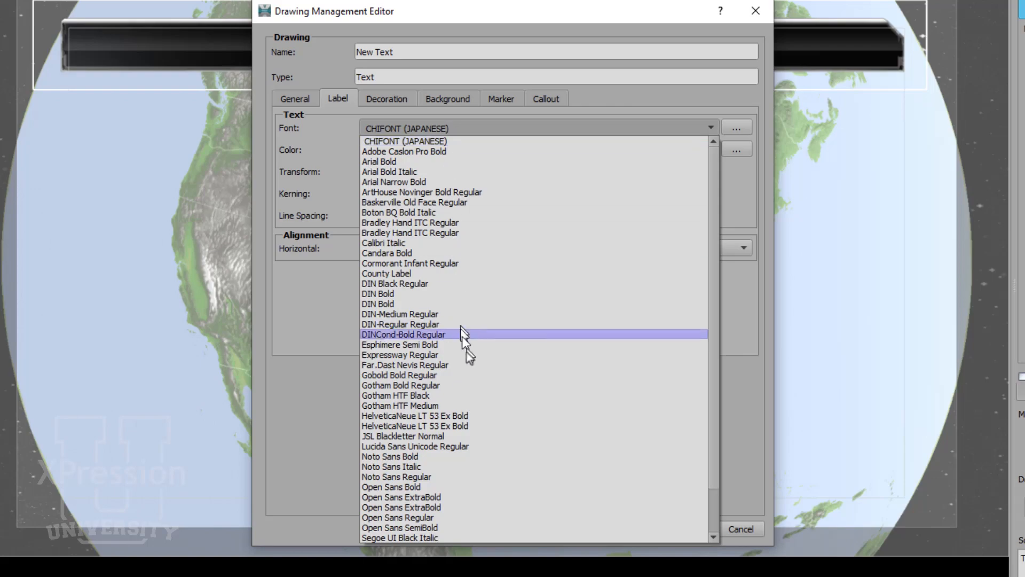
click(482, 500)
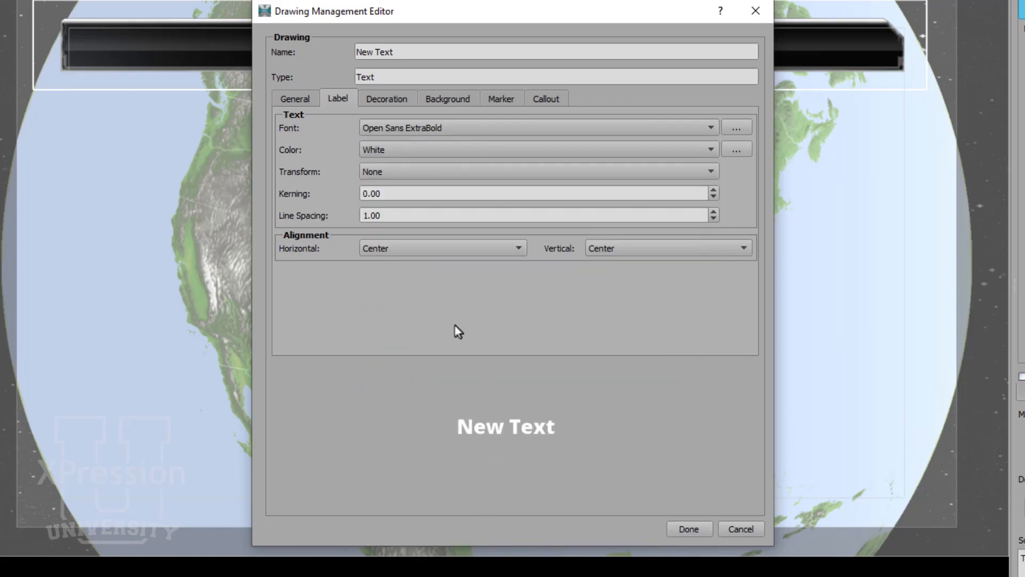
Set the label's transform to UPPERCASE and horizontal alignment to Left, and finish the drawing.
click(420, 173)
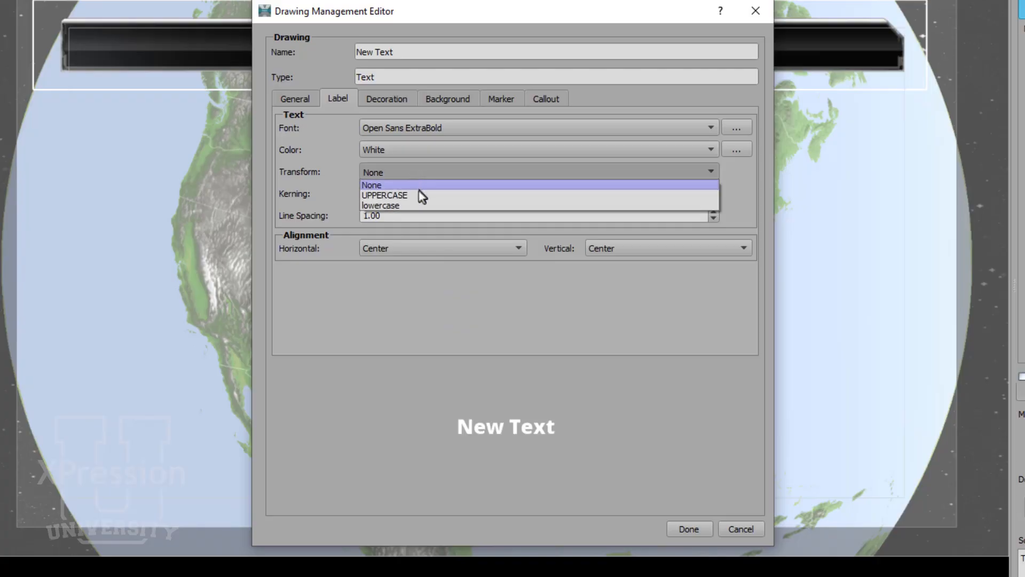
click(419, 195)
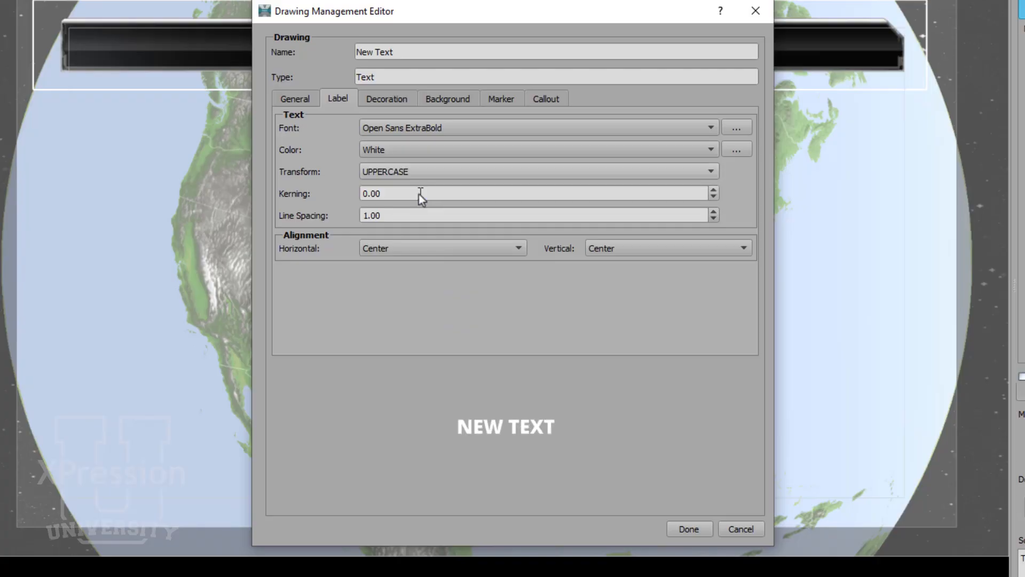
click(437, 251)
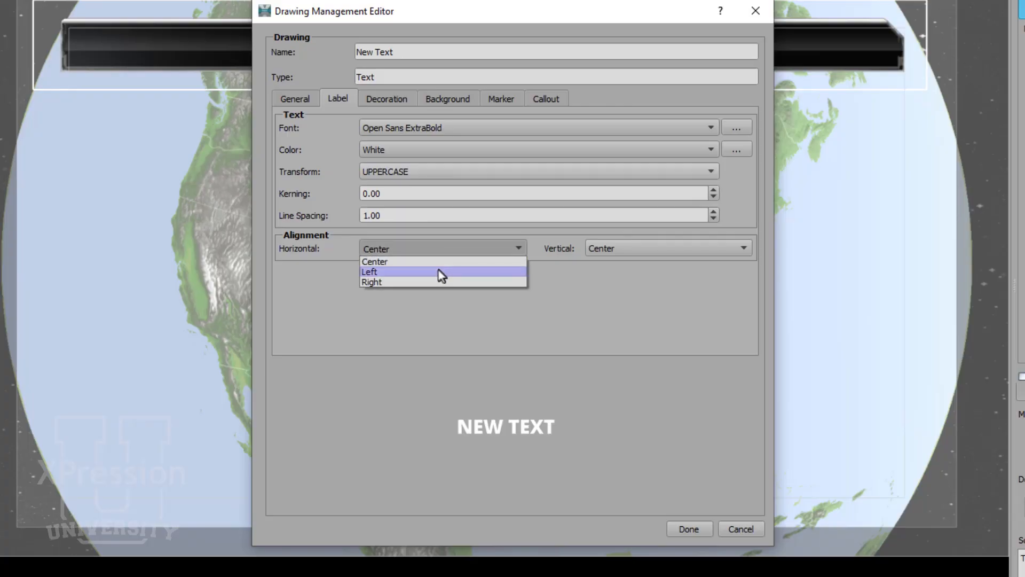
click(441, 273)
click(613, 251)
click(613, 252)
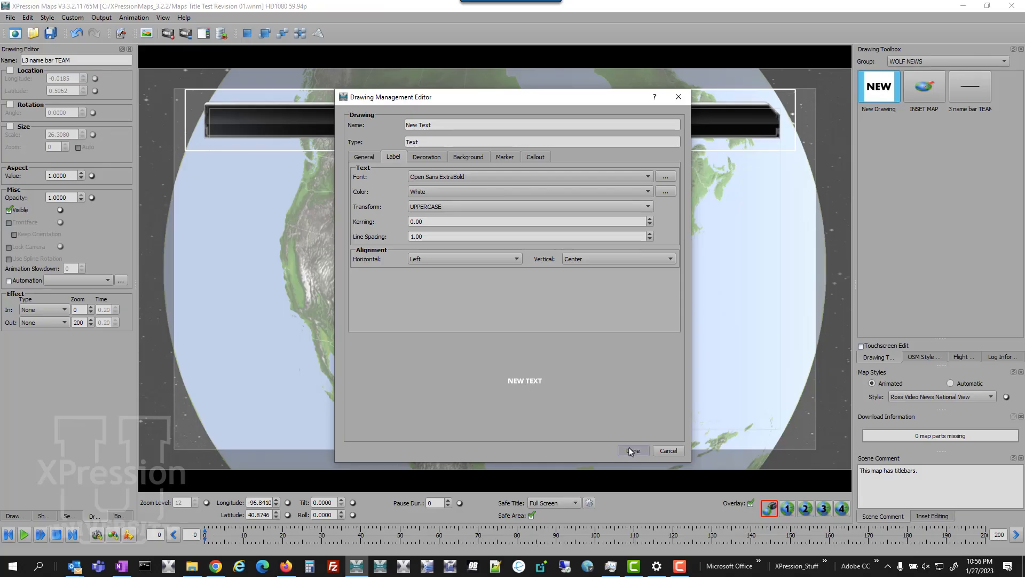
click(631, 450)
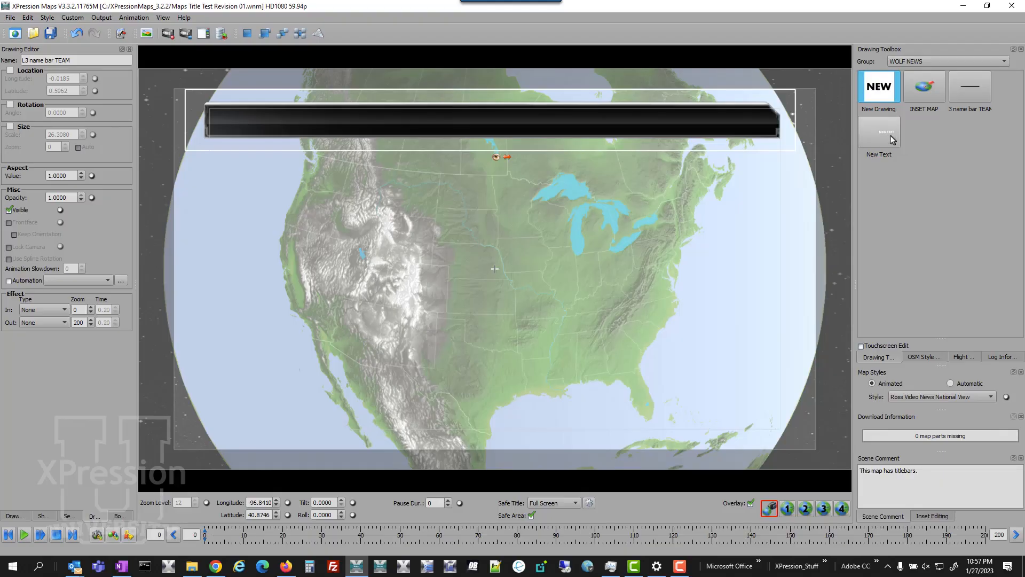
Place the New Text drawing at the left end of the black name bar and disable its Location, Rotation and Size settings.
mouse_move(893, 140)
mouse_down()
mouse_move(550, 163)
mouse_move(238, 121)
mouse_up()
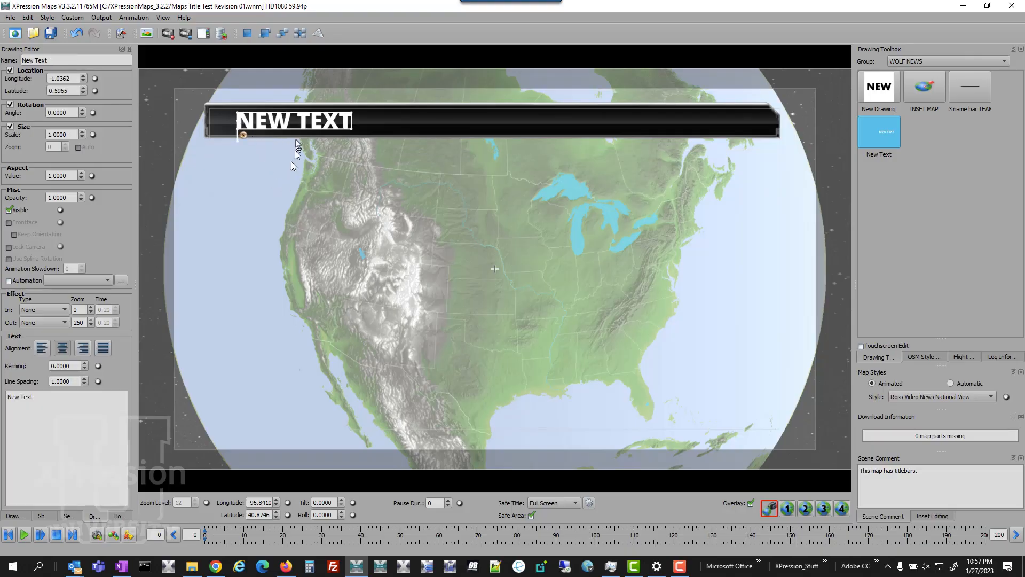
drag(299, 126, 275, 125)
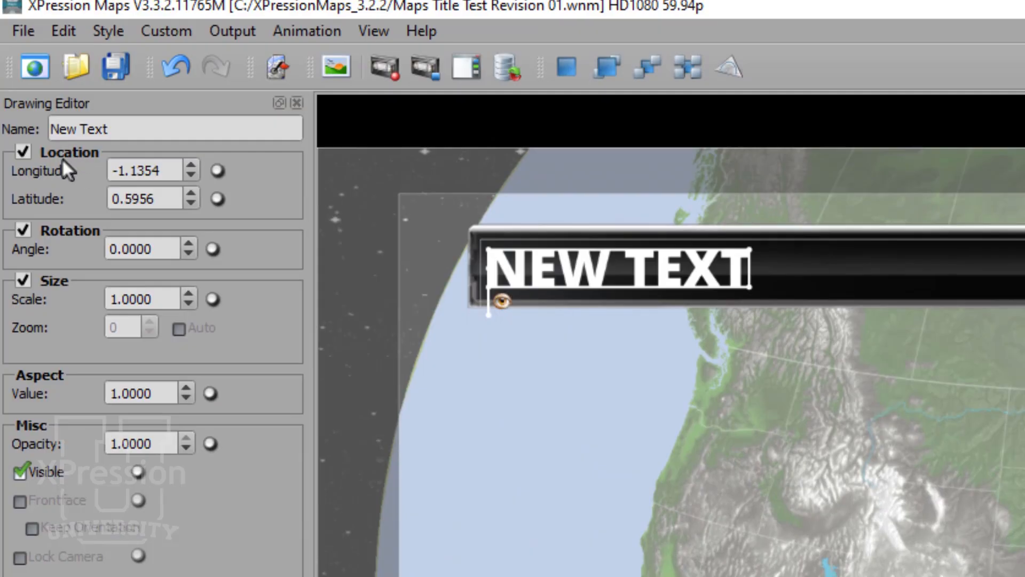
click(60, 156)
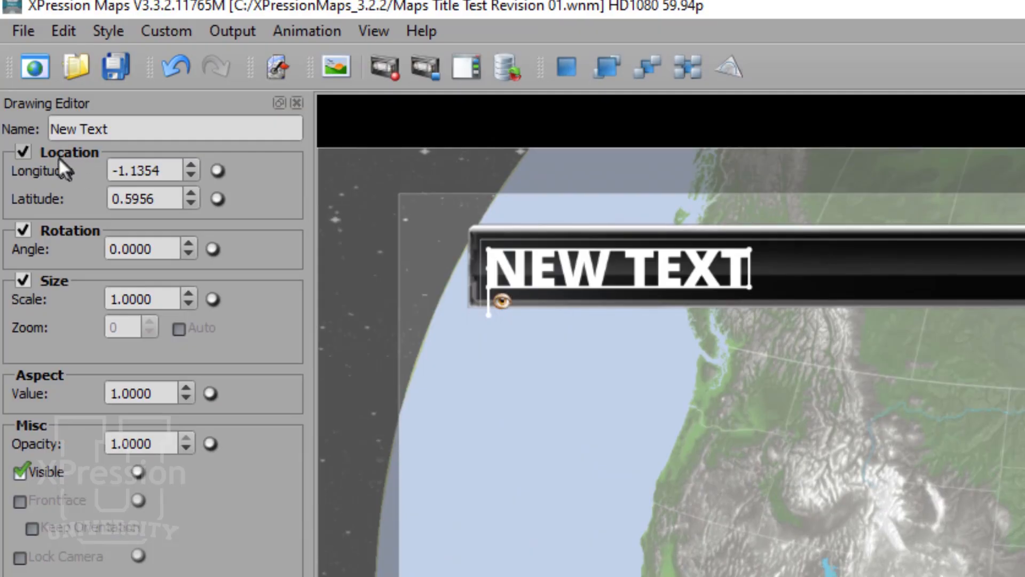
click(64, 229)
click(54, 279)
Rename the placed text drawing as TITLE GOES HERE.
drag(111, 129, 2, 129)
text(TITLE G)
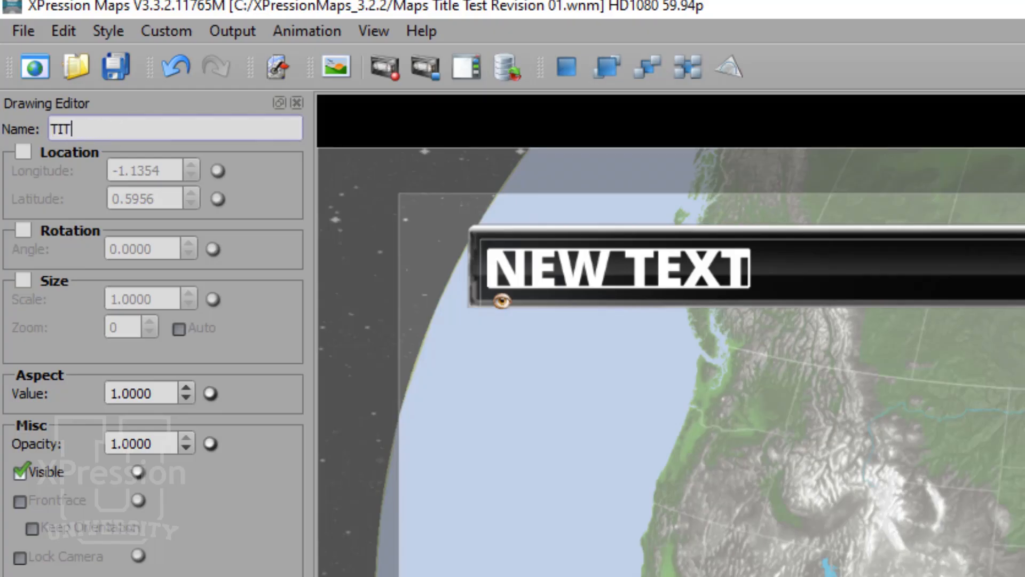
text(OES HERE)
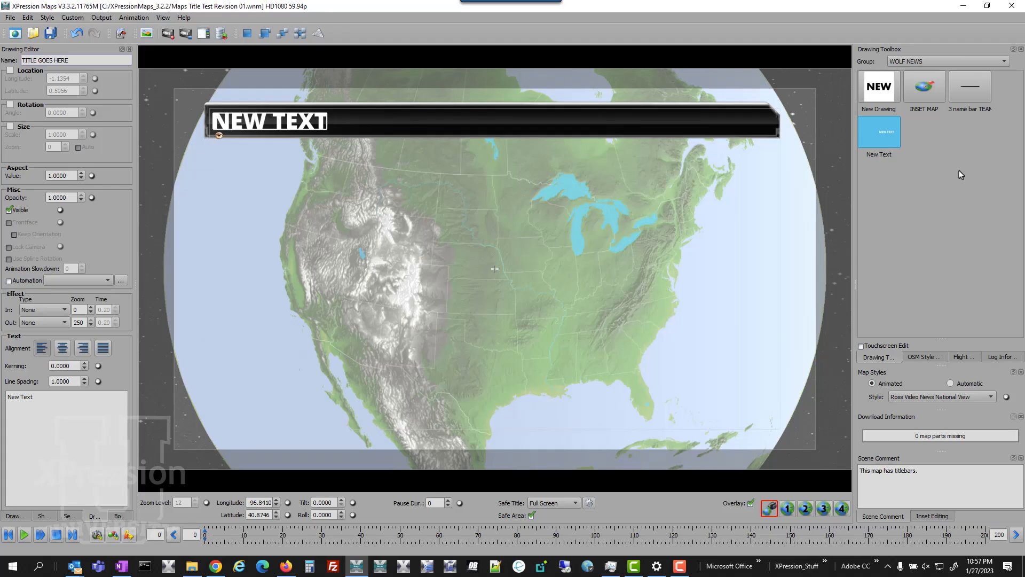
Create another new Text drawing with the font Open Sans Bold and Left horizontal alignment.
double_click(882, 88)
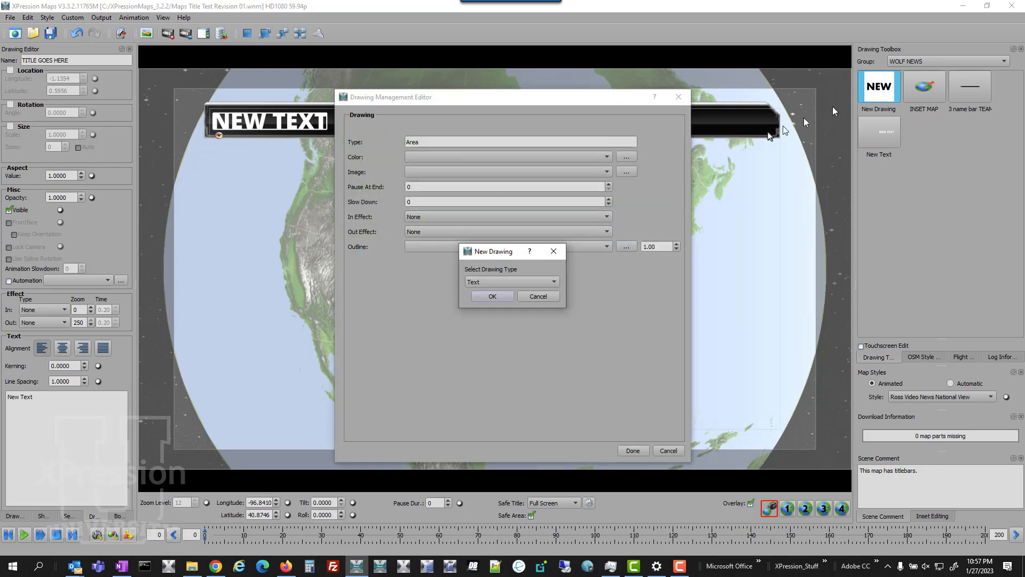
click(503, 297)
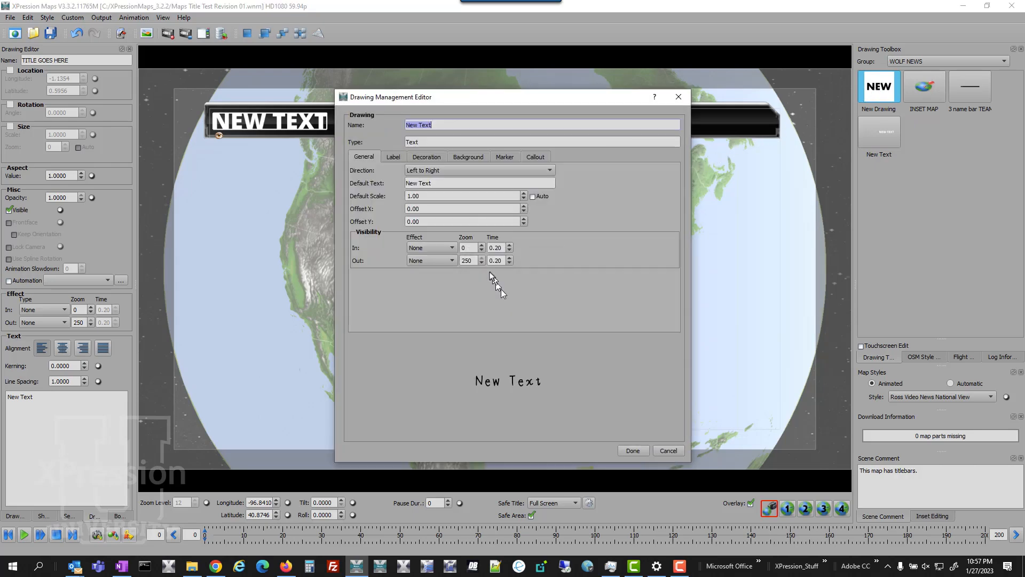
click(394, 159)
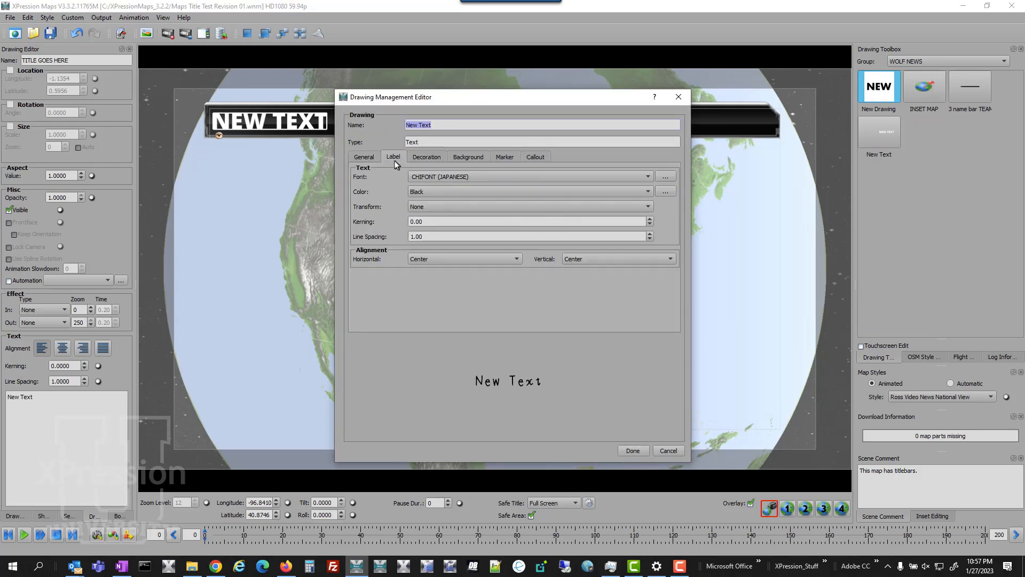
click(416, 179)
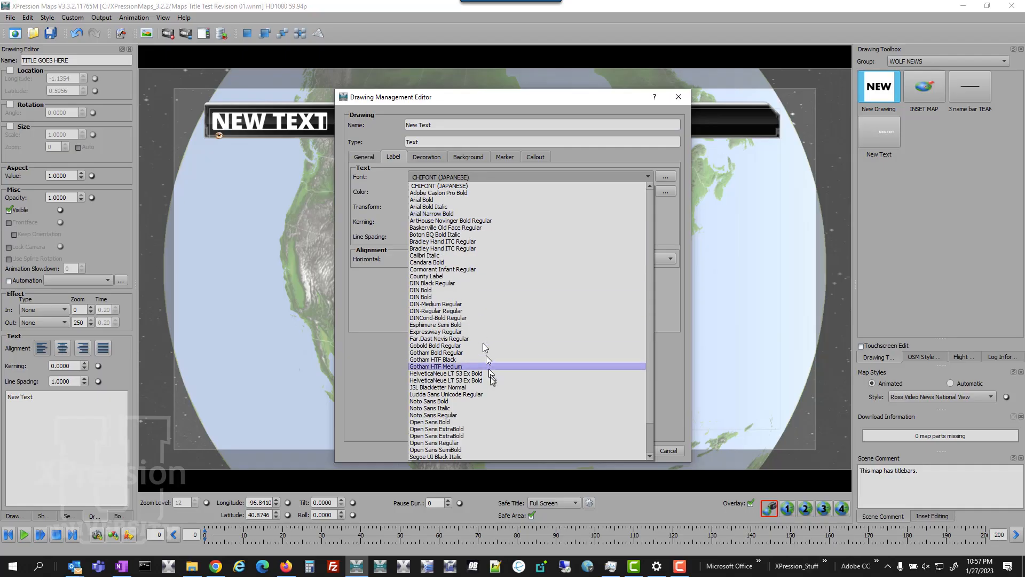
click(501, 426)
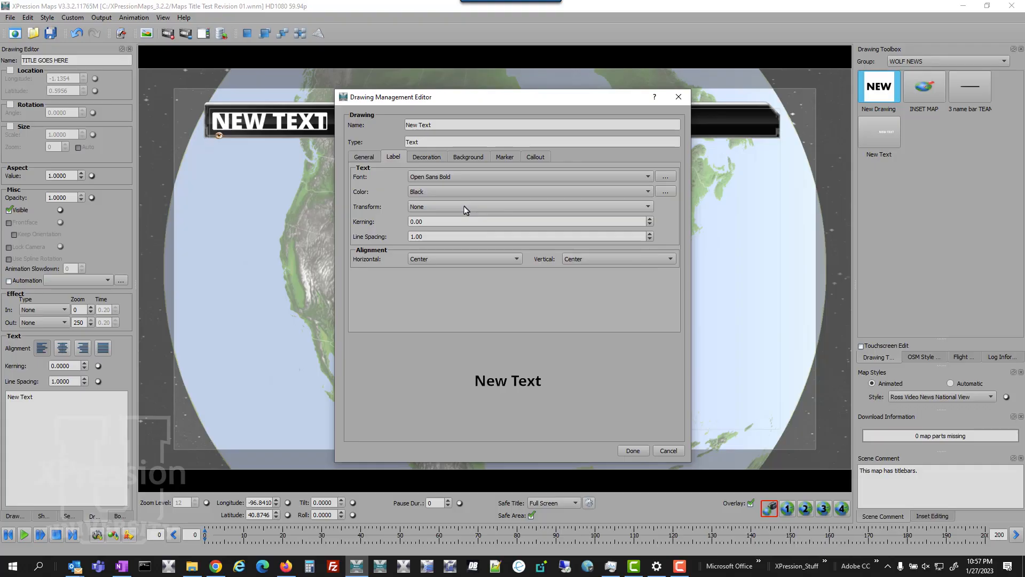
click(477, 260)
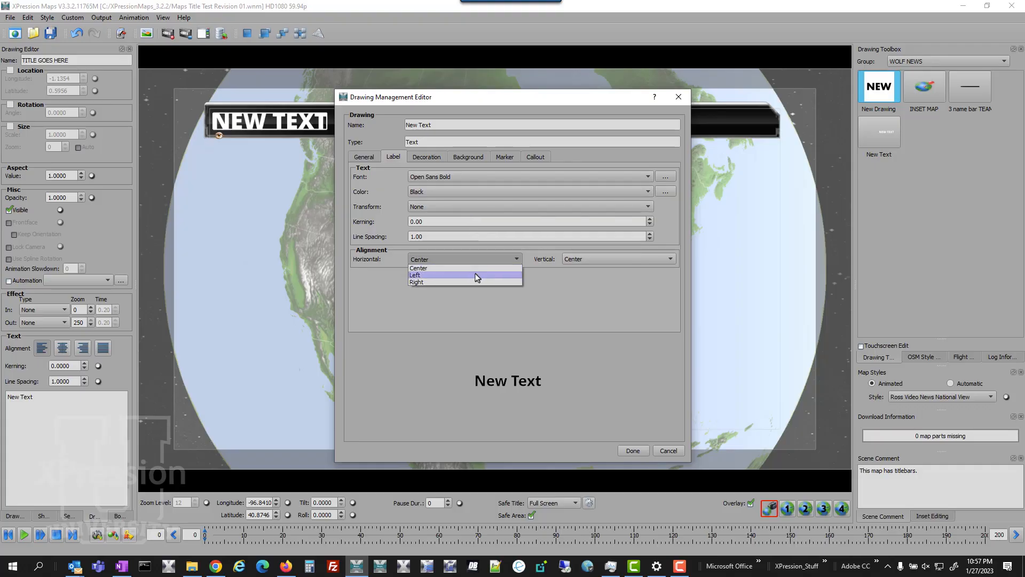
click(477, 277)
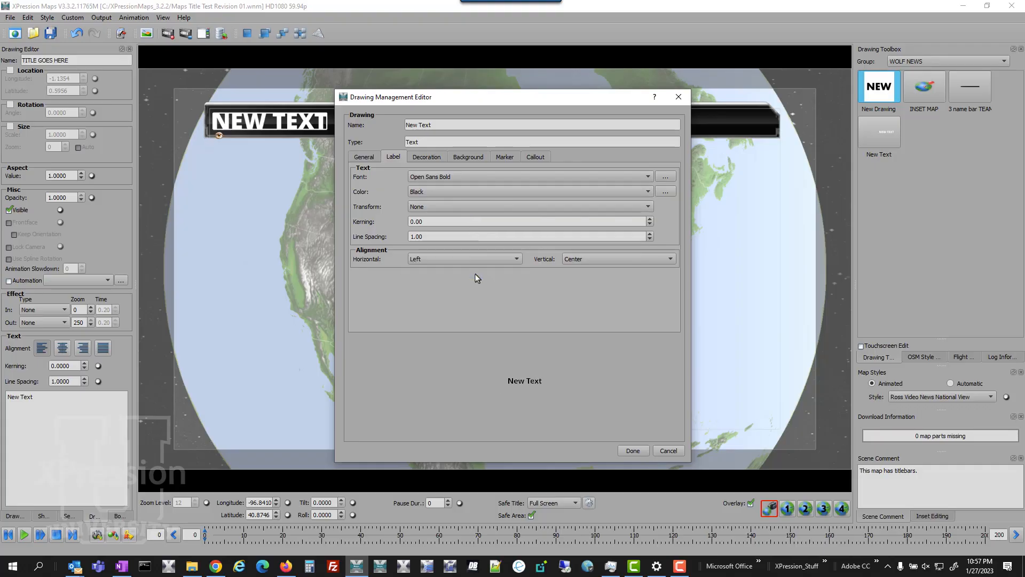
Give the new text drawing a White background with a Black outline.
click(470, 158)
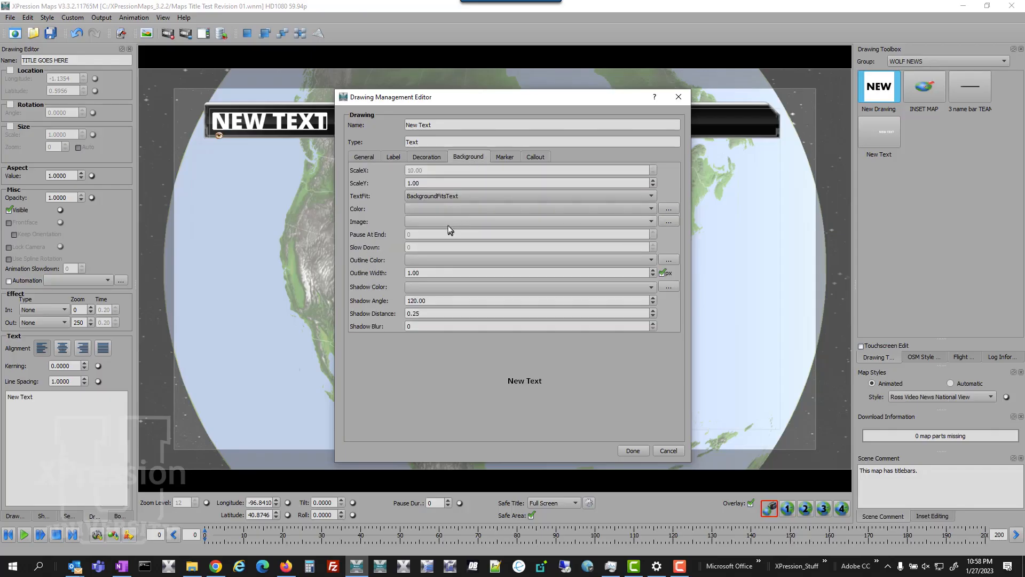
click(450, 209)
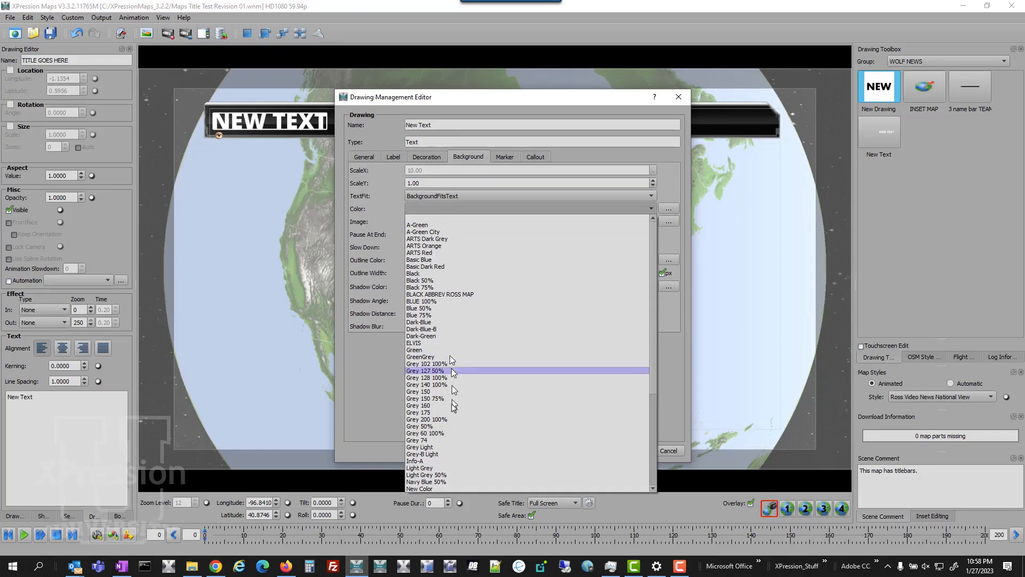
scroll(450, 363, down, 4)
scroll(450, 369, down, 2)
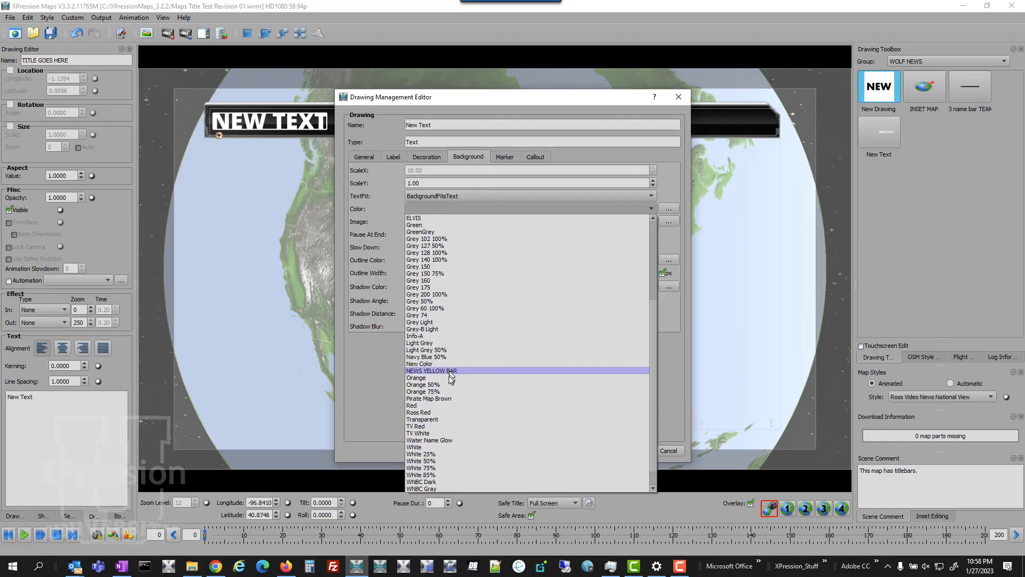
click(454, 447)
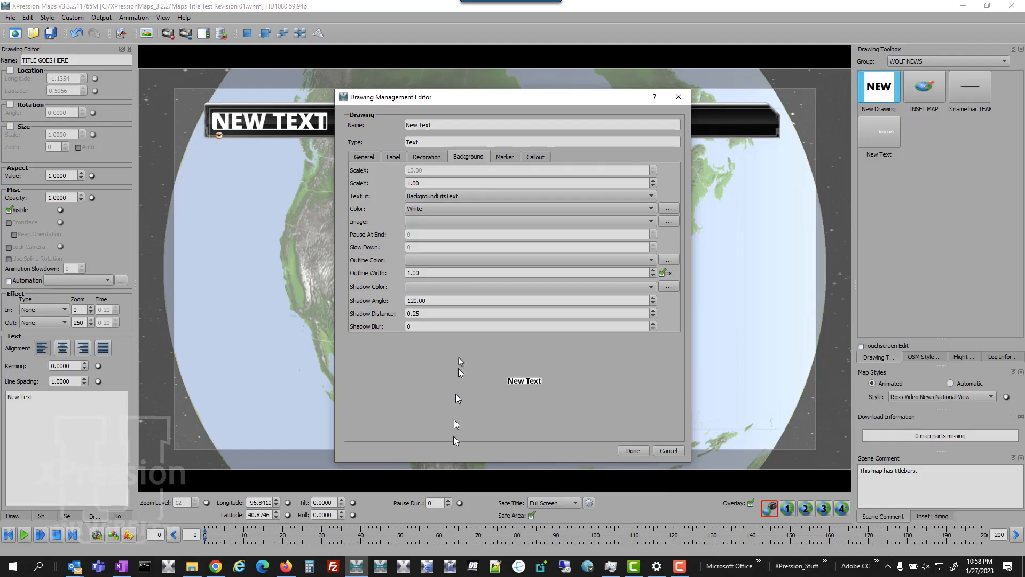
click(464, 262)
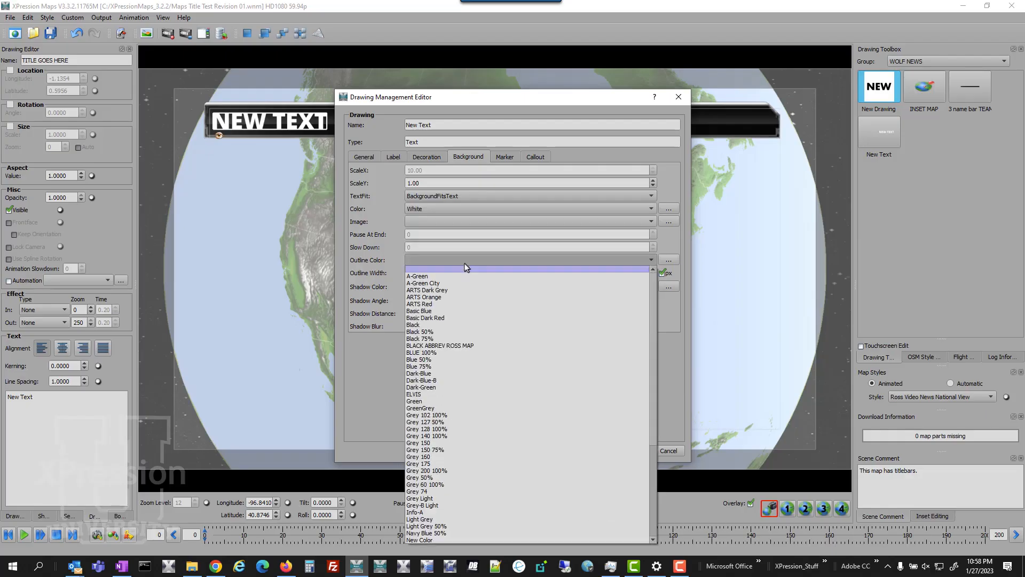
click(463, 325)
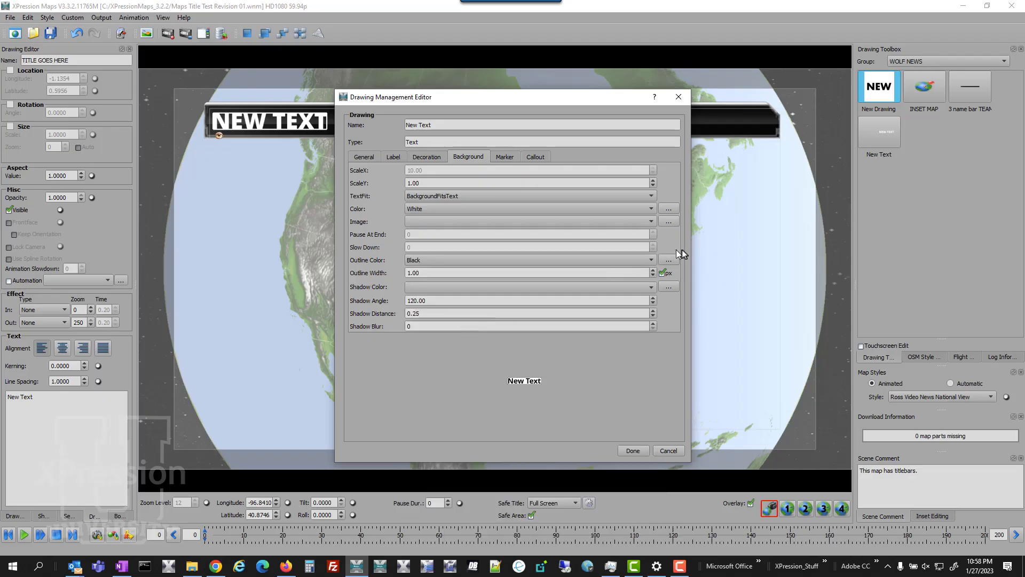
Turn off pixel units for the background outline width and increase the width, then return to the general text settings.
click(663, 273)
click(652, 271)
click(652, 271)
click(374, 157)
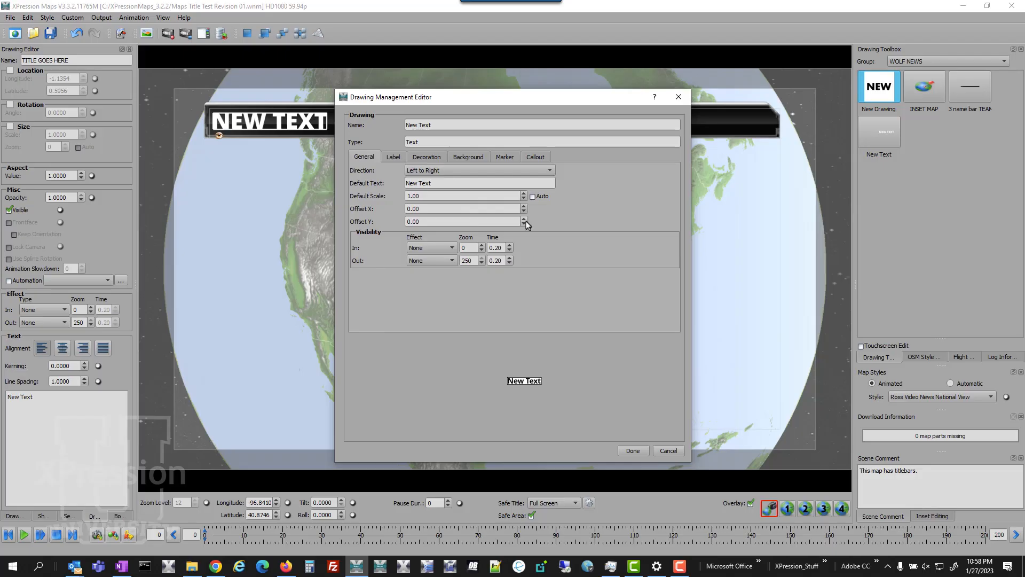
Raise the new text drawing's Y offset by several increments, nudge its X offset up, and finish creating the drawing.
click(524, 219)
click(525, 219)
click(525, 219)
click(525, 218)
click(525, 219)
click(525, 219)
click(525, 218)
click(524, 219)
click(524, 219)
click(525, 219)
click(525, 219)
click(524, 207)
click(633, 451)
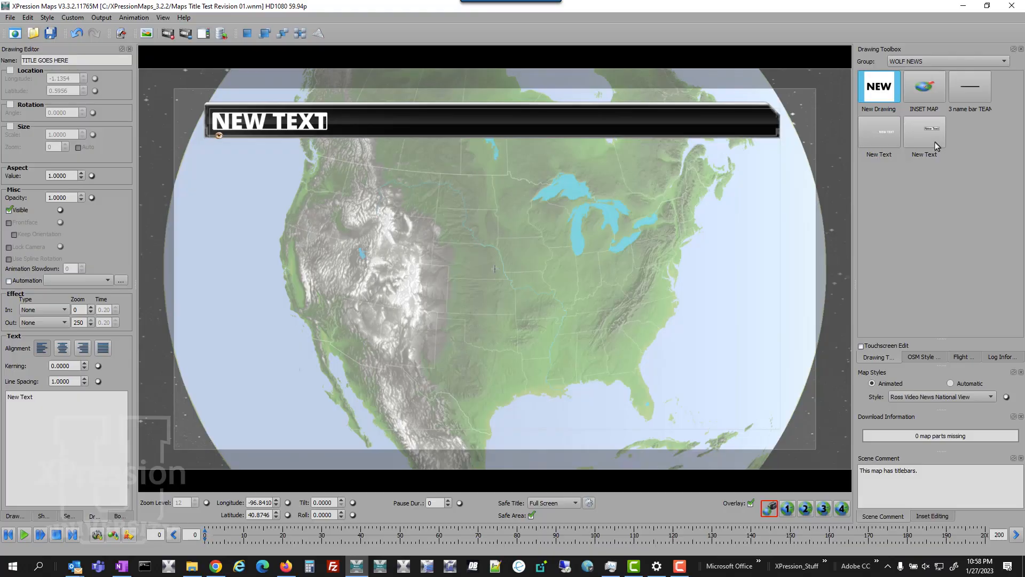
Place the black-outlined New Text drawing directly below the title bar, aligned with the title text, and rename it SUB TITLE.
drag(935, 145, 214, 149)
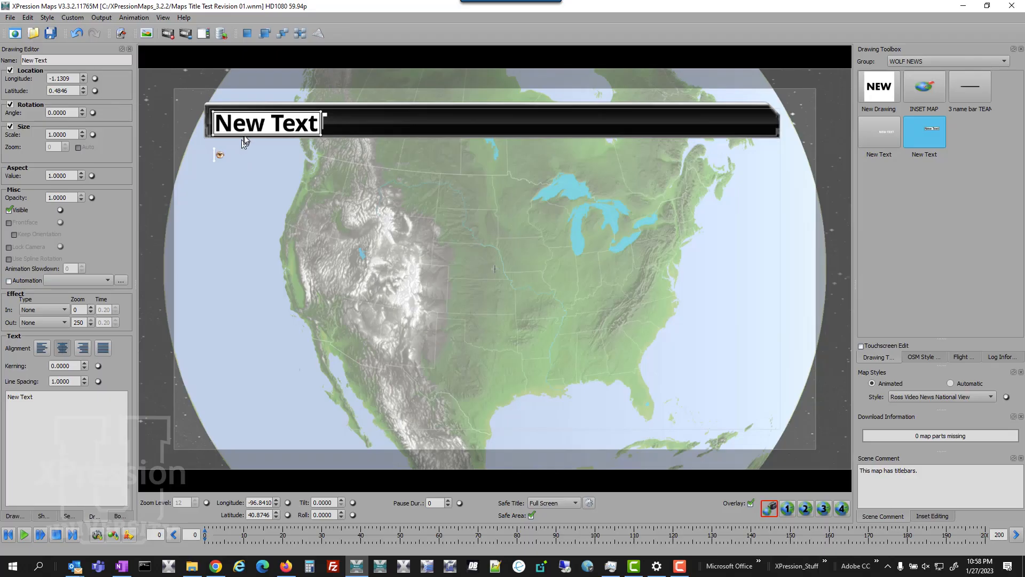
drag(257, 123, 254, 148)
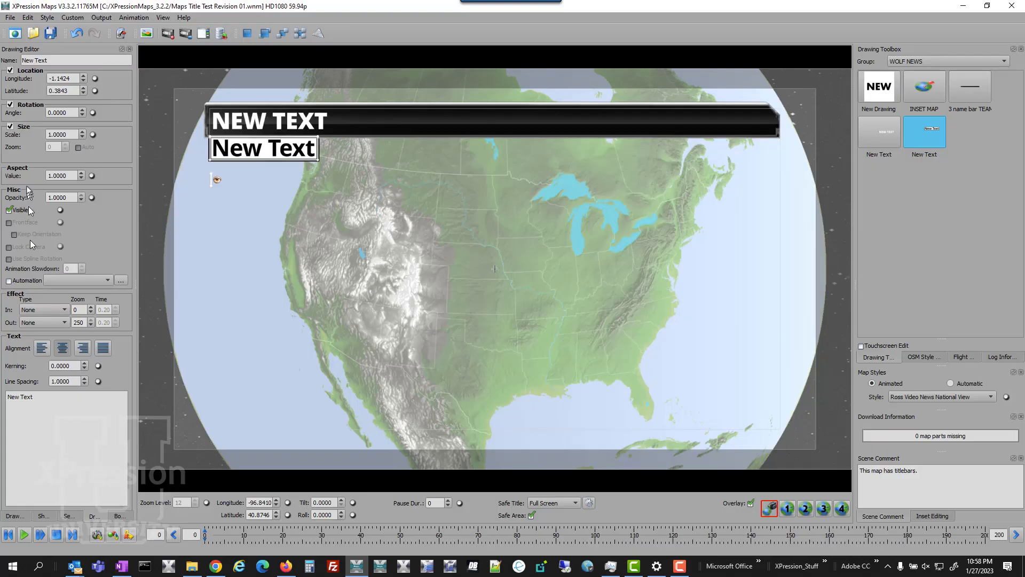
click(69, 60)
drag(69, 61, 10, 64)
text(SUB TITLE)
Turn off location, rotation and size editing for the SUB TITLE drawing, apply left text alignment, and exit overlay mode.
click(11, 70)
click(10, 104)
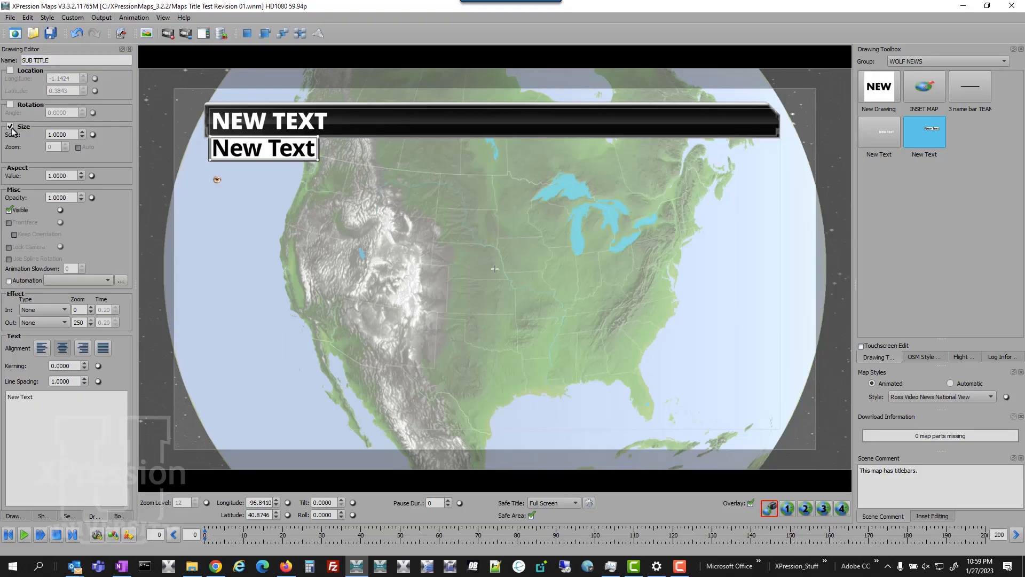
click(10, 127)
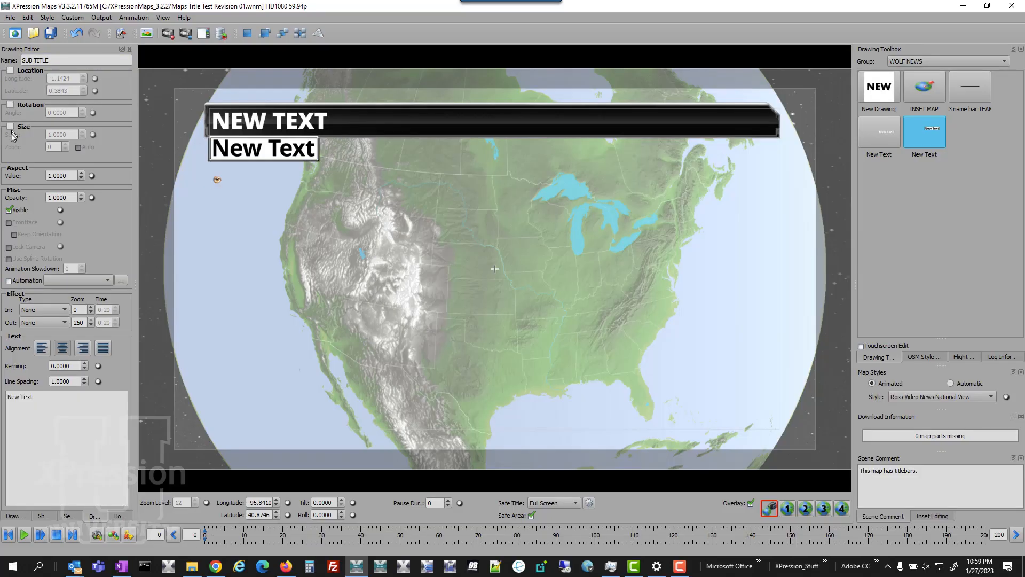
click(44, 351)
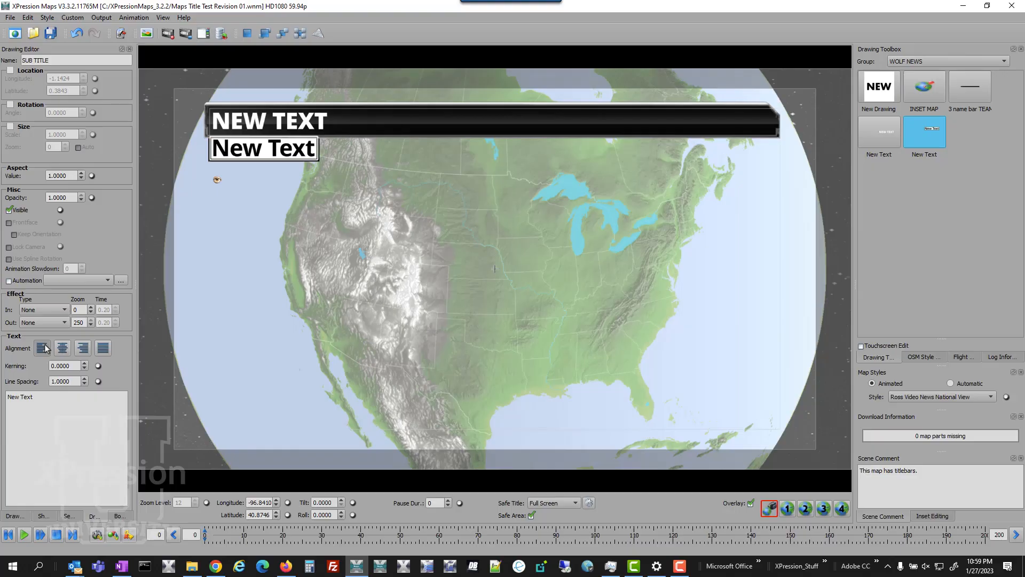
click(751, 503)
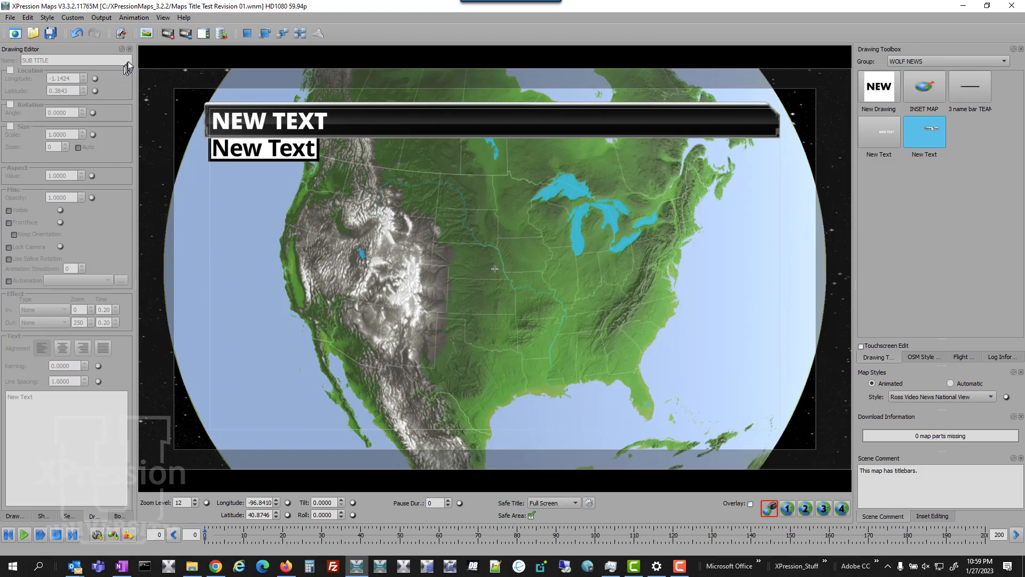
Add the current map as a scene template in the TEST group and name it TITLE BAR MAPS.
click(102, 18)
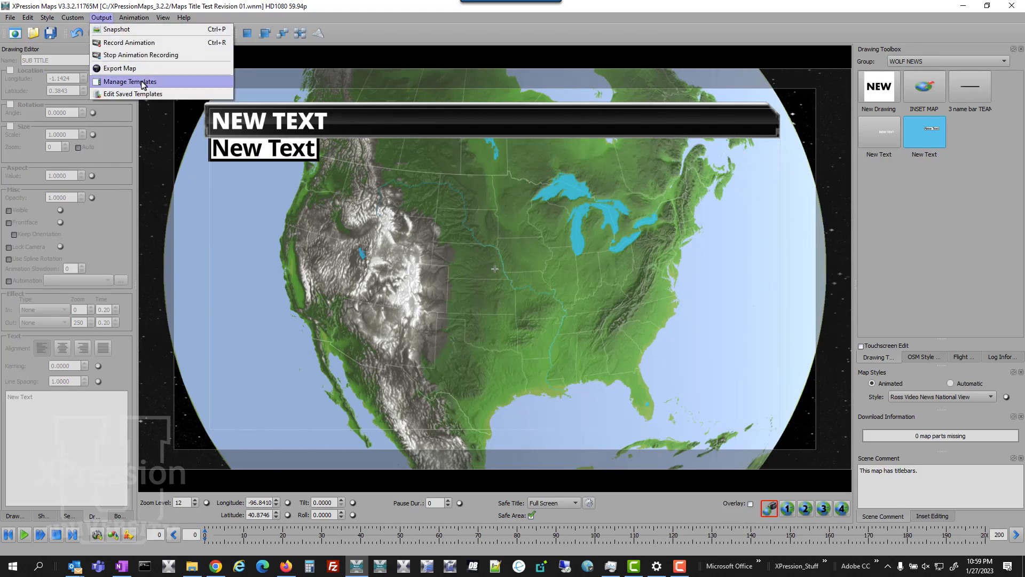
click(122, 85)
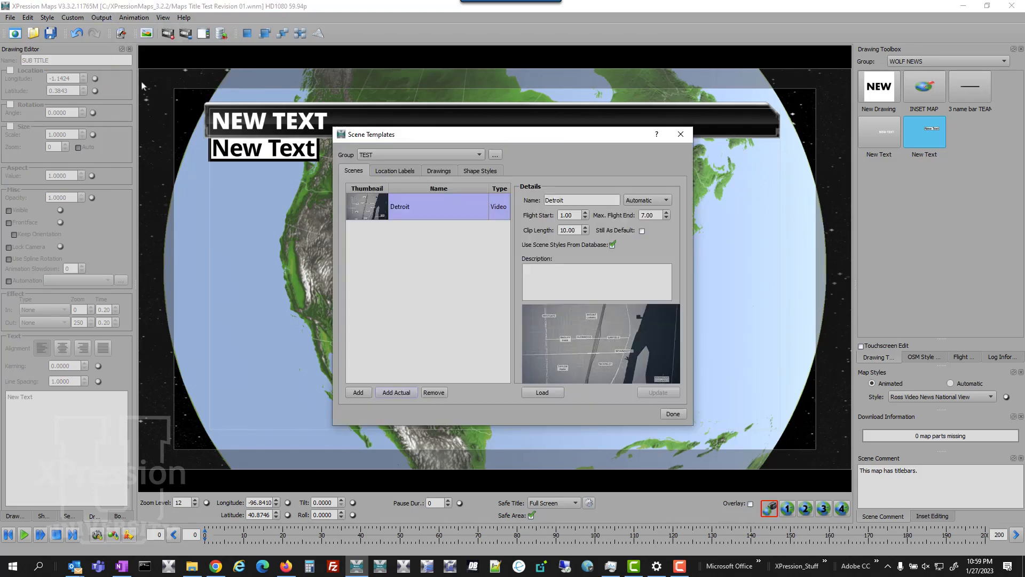
click(396, 393)
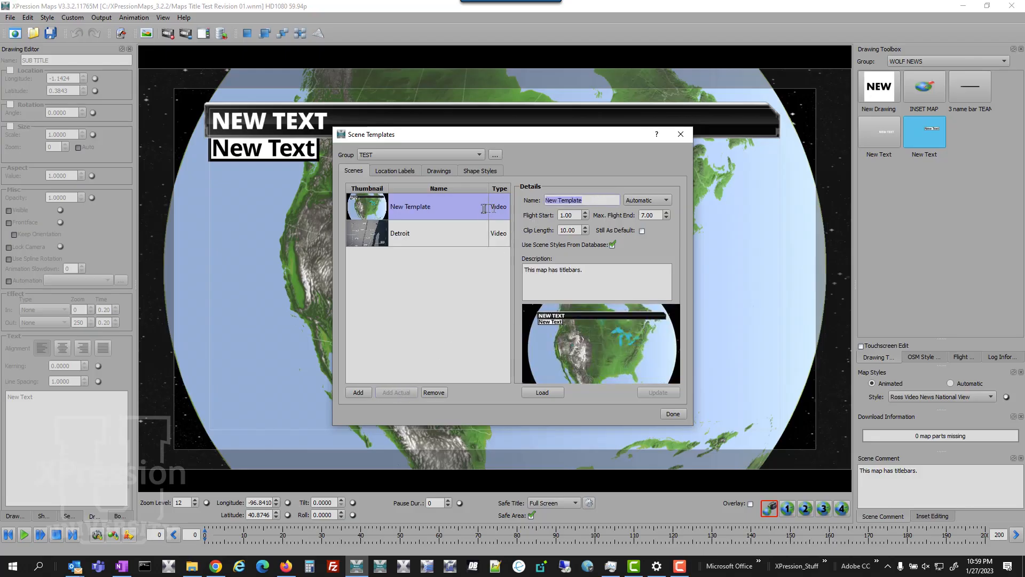
text(TITLE BAR MA)
click(658, 393)
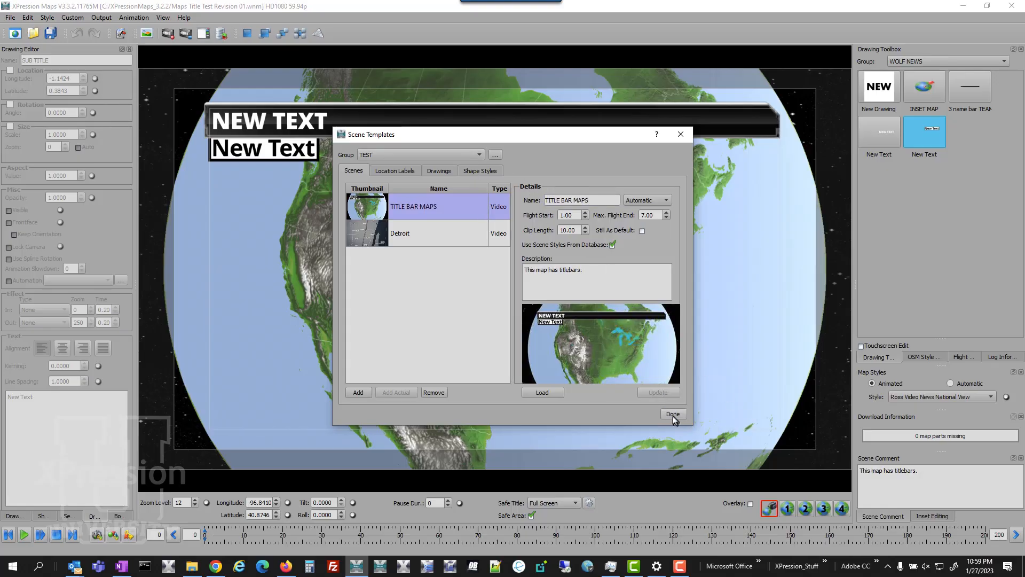
click(672, 414)
Switch to the XPression Maps Web Client in Chrome and log in with the saved account username and password.
click(219, 566)
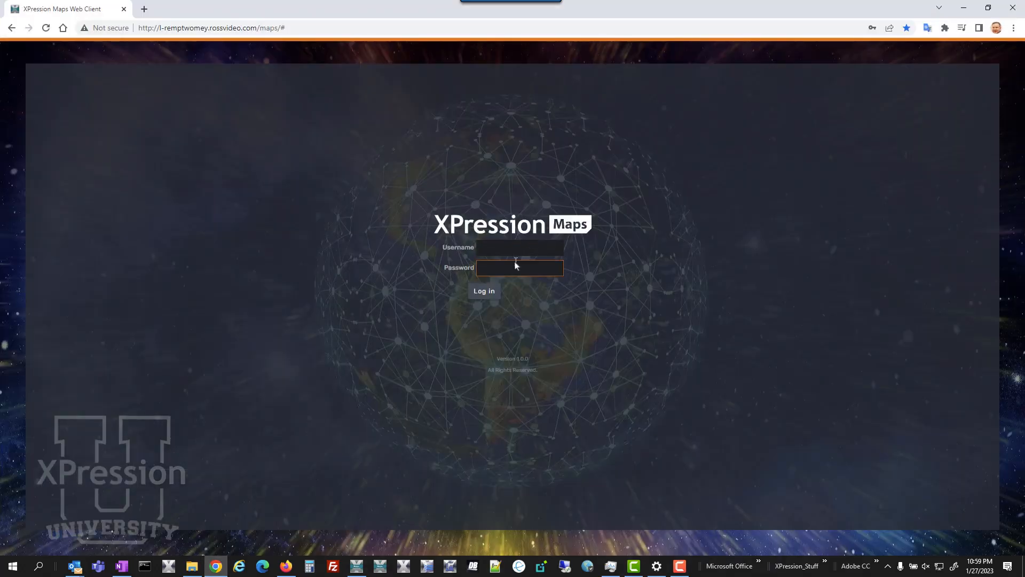
click(515, 252)
click(520, 277)
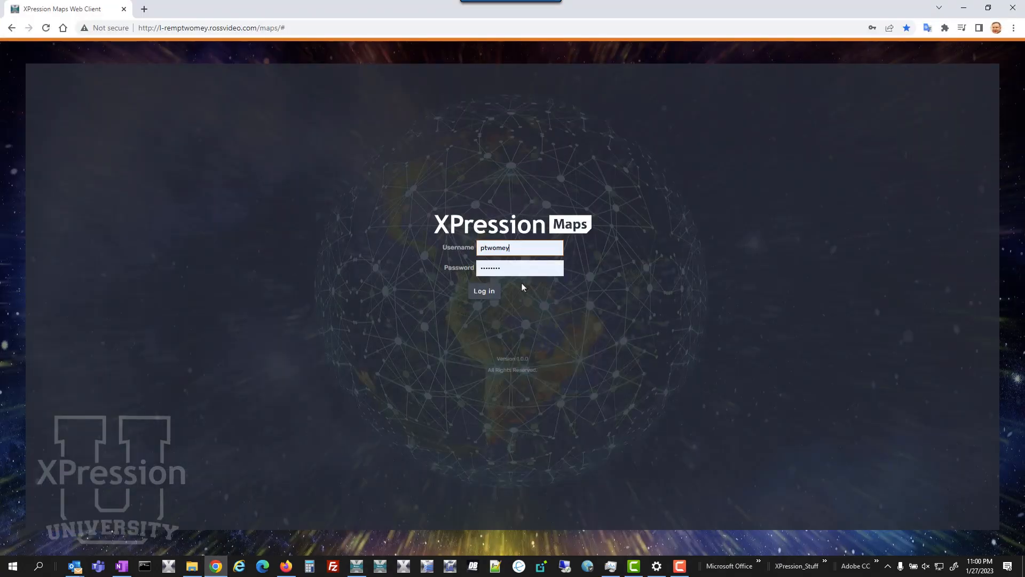
click(487, 292)
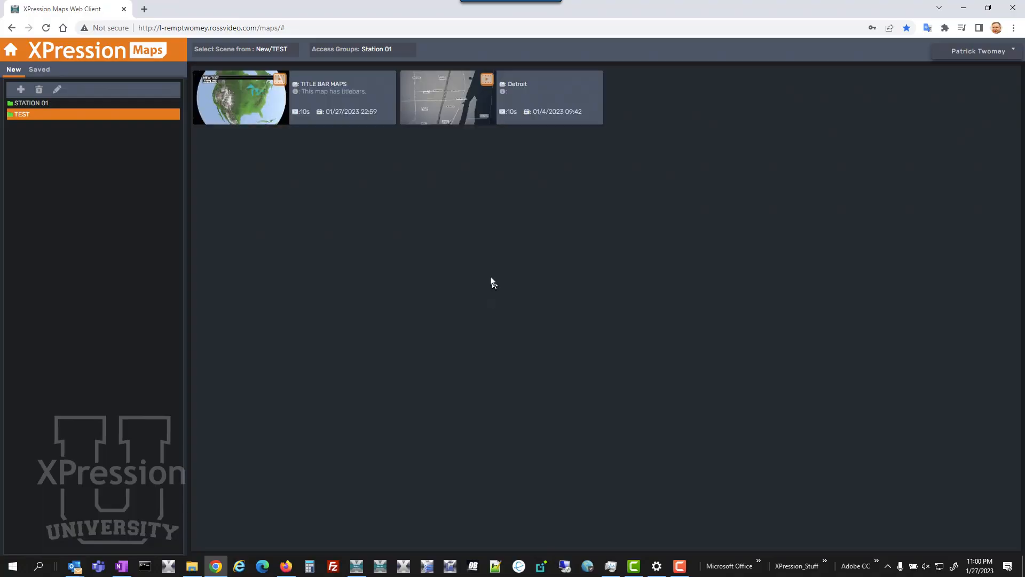
Create a scene from the TITLE BAR MAPS template and set its title text to TITLE GOES HERE.
click(247, 111)
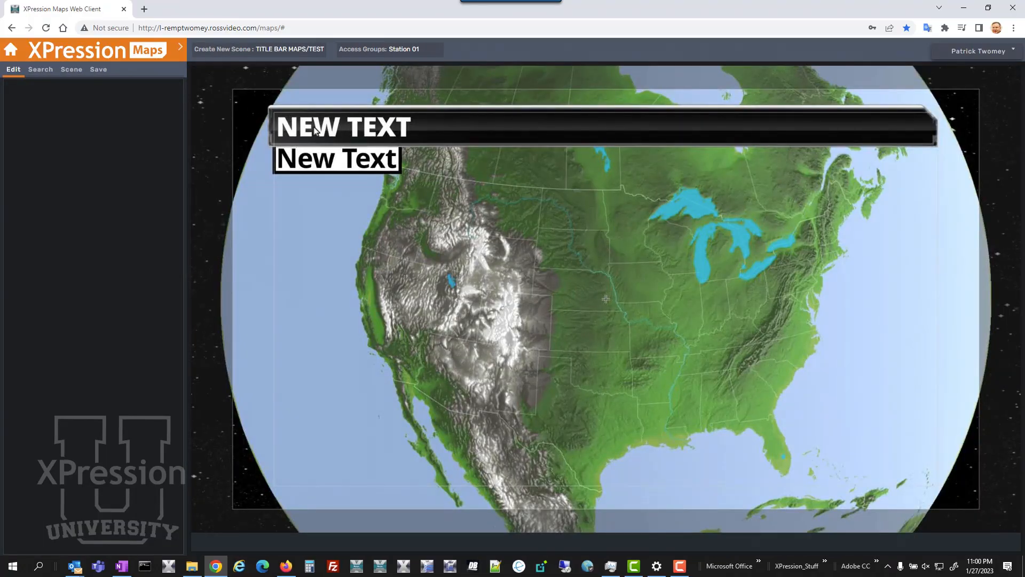
click(315, 130)
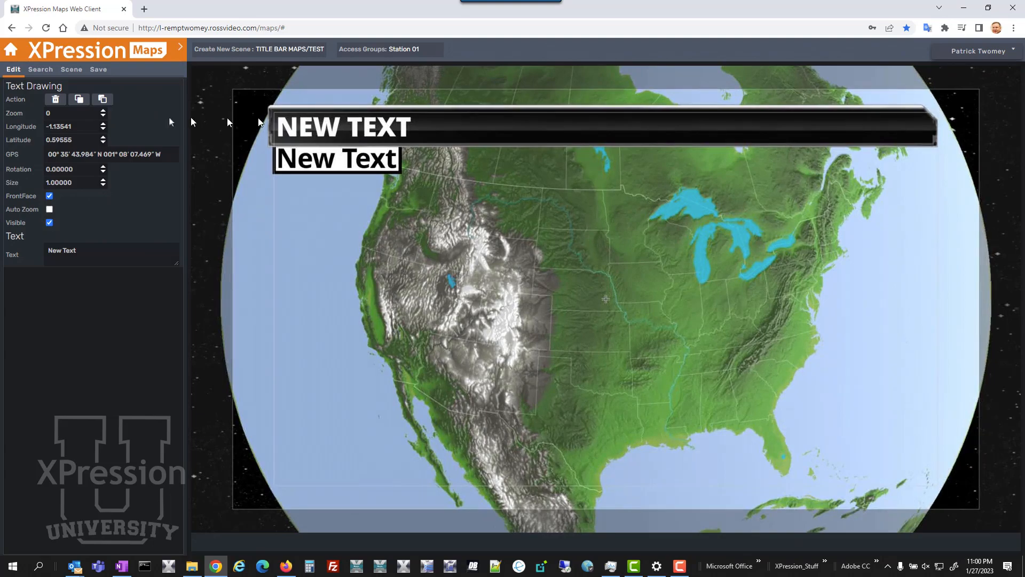
click(81, 249)
drag(81, 250, 34, 254)
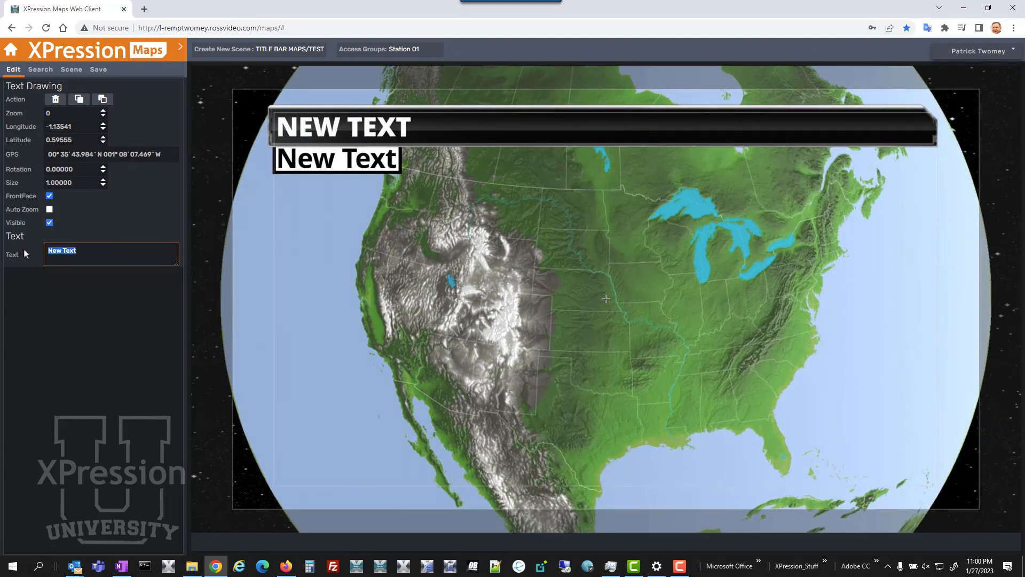
text(TITLE GOES HERE)
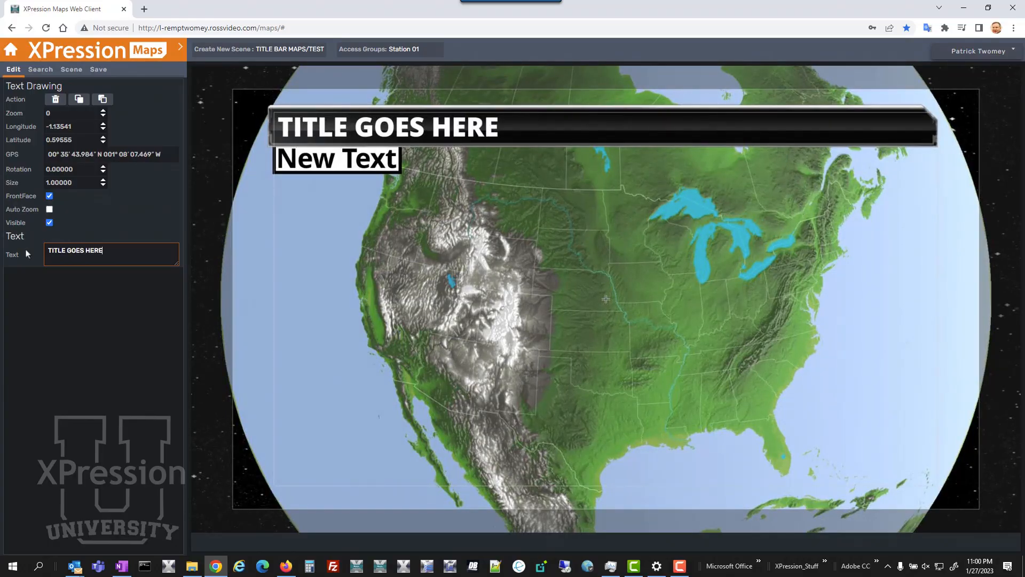
Test the title bar with extra filler characters after TITLE GOES HERE and delete the filler.
text( vc cv vc)
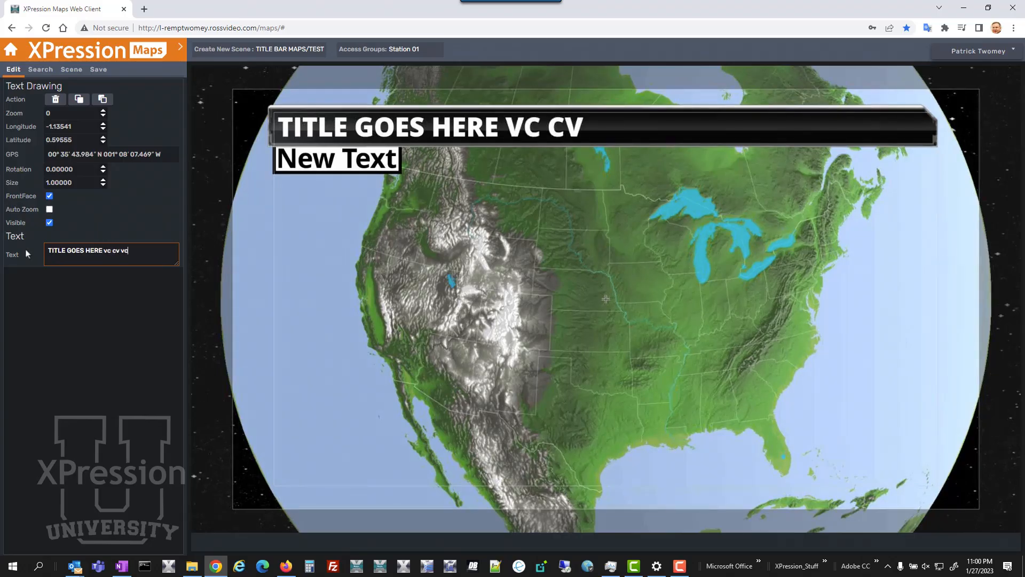
text(vc ccvbvcvc vccv vcvc vccv)
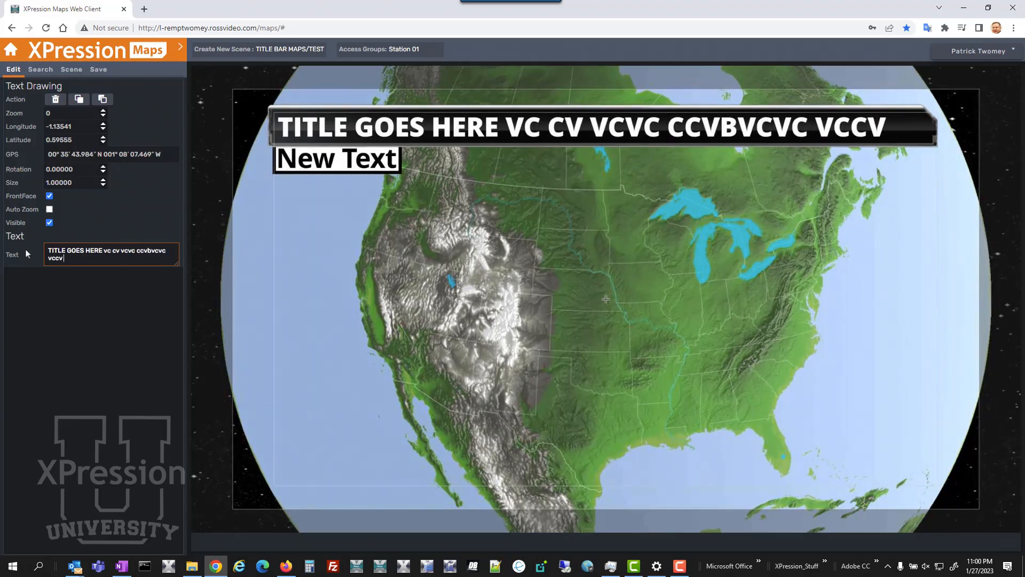
text(  c)
key(BackSpace)
key(BackSpace)
key(BackSpace)
key(BackSpace)
key(BackSpace)
key(BackSpace)
key(BackSpace)
key(BackSpace)
key(BackSpace)
key(BackSpace)
key(BackSpace)
key(BackSpace)
key(BackSpace)
key(BackSpace)
key(BackSpace)
key(BackSpace)
key(BackSpace)
key(BackSpace)
key(BackSpace)
key(BackSpace)
key(BackSpace)
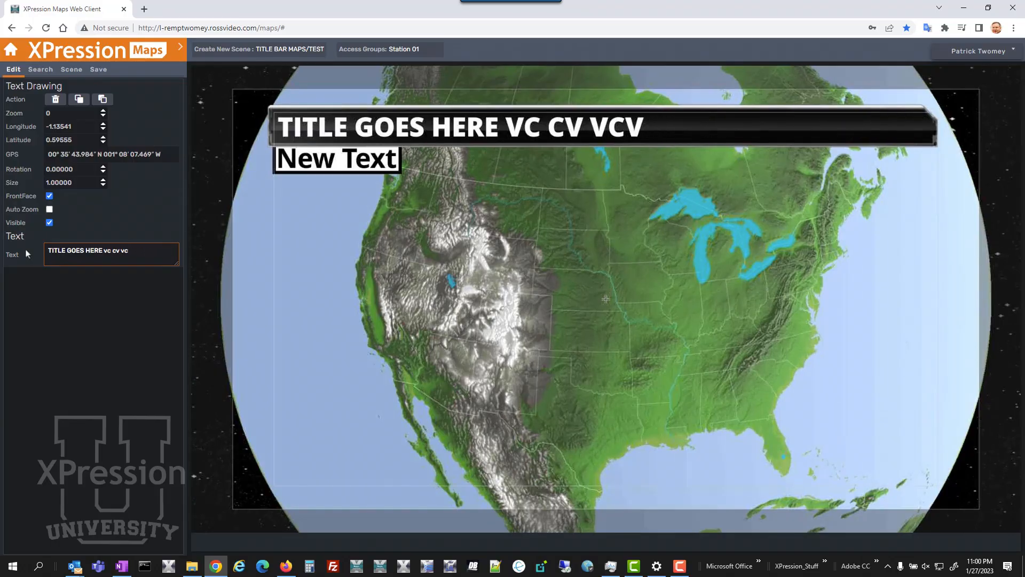
key(BackSpace)
key(BackSpace)
key(BackSpace)
key(BackSpace)
key(BackSpace)
key(BackSpace)
key(BackSpace)
key(BackSpace)
key(BackSpace)
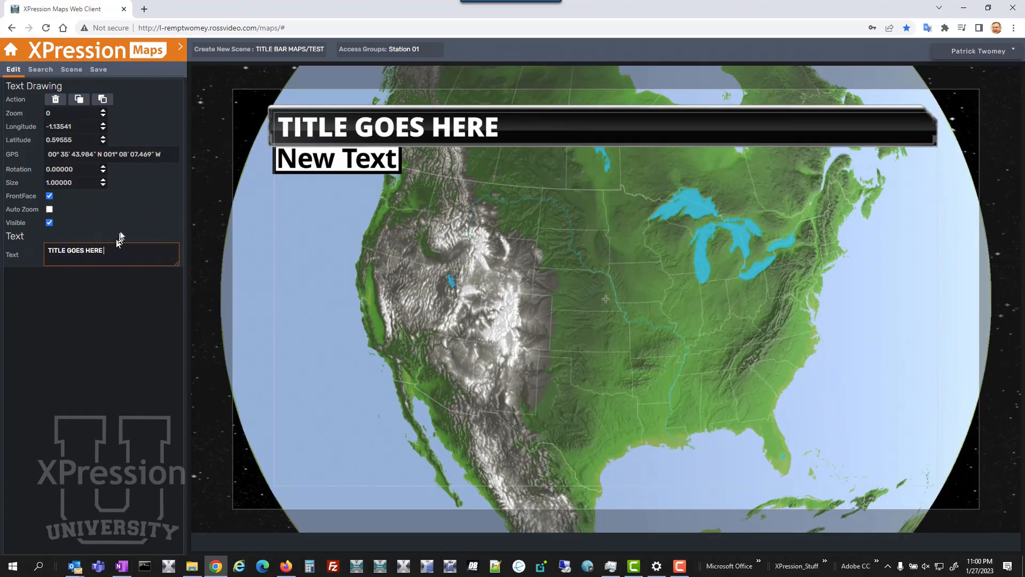
Select the New Text subtitle below the bar and replace its text with SUB TITLE GOES HERE.
click(314, 161)
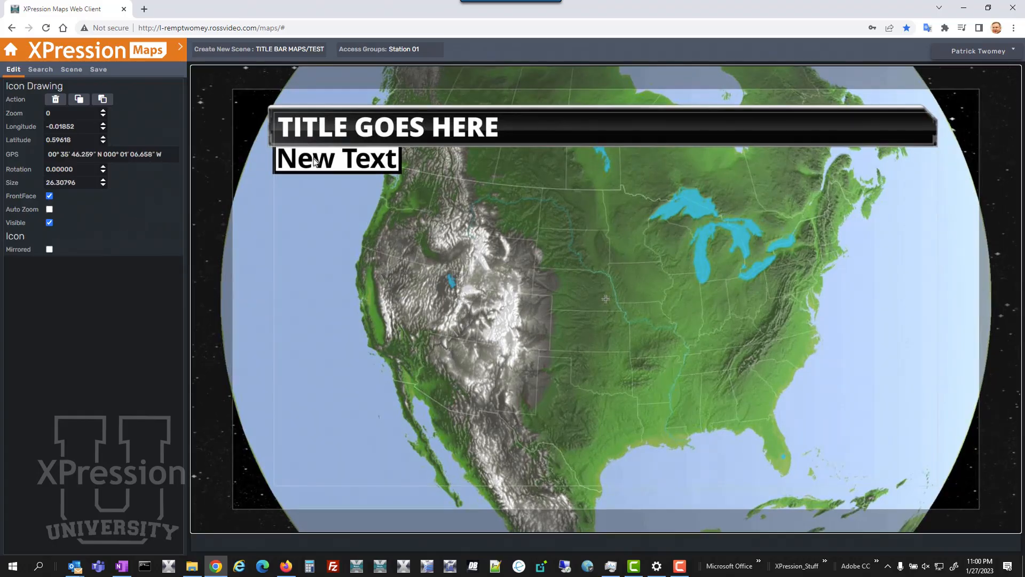
triple_click(105, 257)
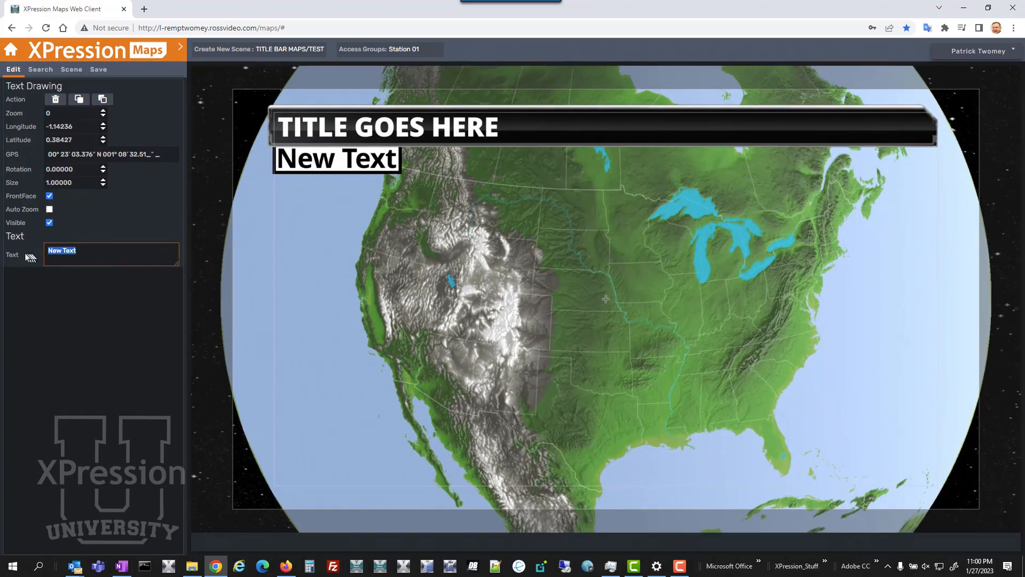
text(SUB TITLE HG)
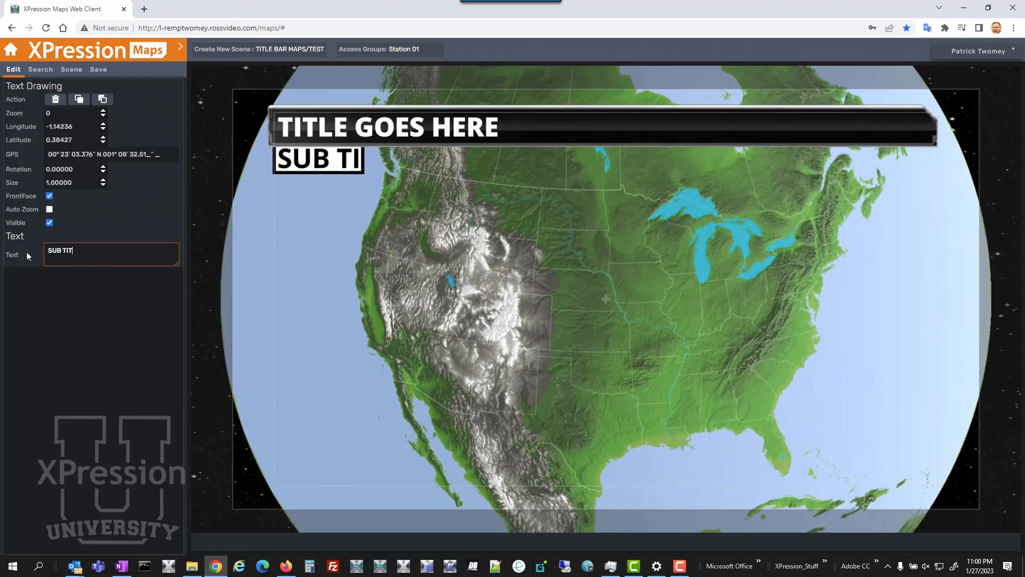
key(BackSpace)
key(BackSpace)
text(GOES HERE)
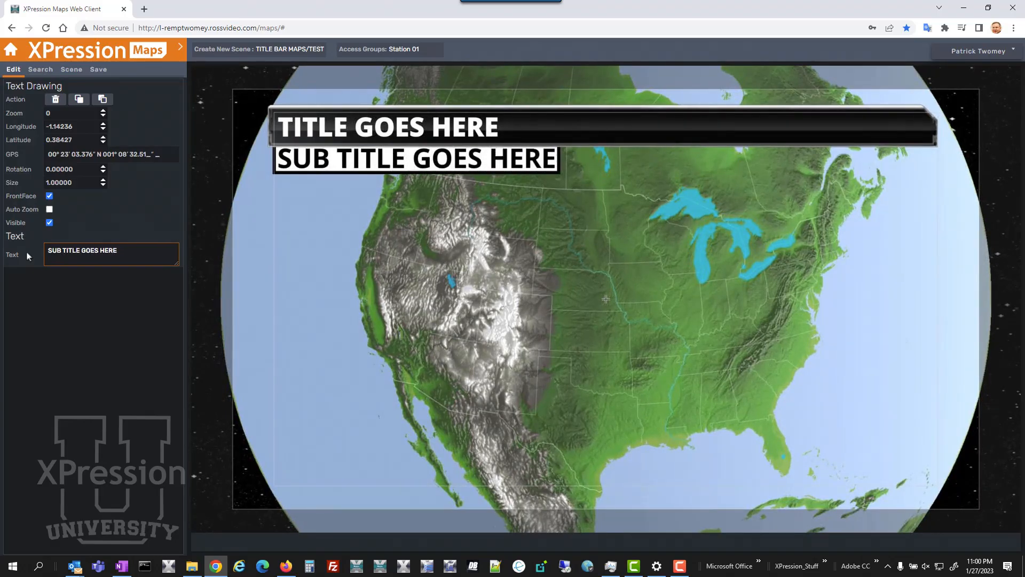
Clear the uppercase subtitle and re-enter it in mixed case as "Sub title goes here".
key(BackSpace)
key(BackSpace)
key(BackSpace)
key(BackSpace)
key(BackSpace)
key(BackSpace)
key(BackSpace)
key(BackSpace)
key(BackSpace)
key(BackSpace)
key(BackSpace)
key(BackSpace)
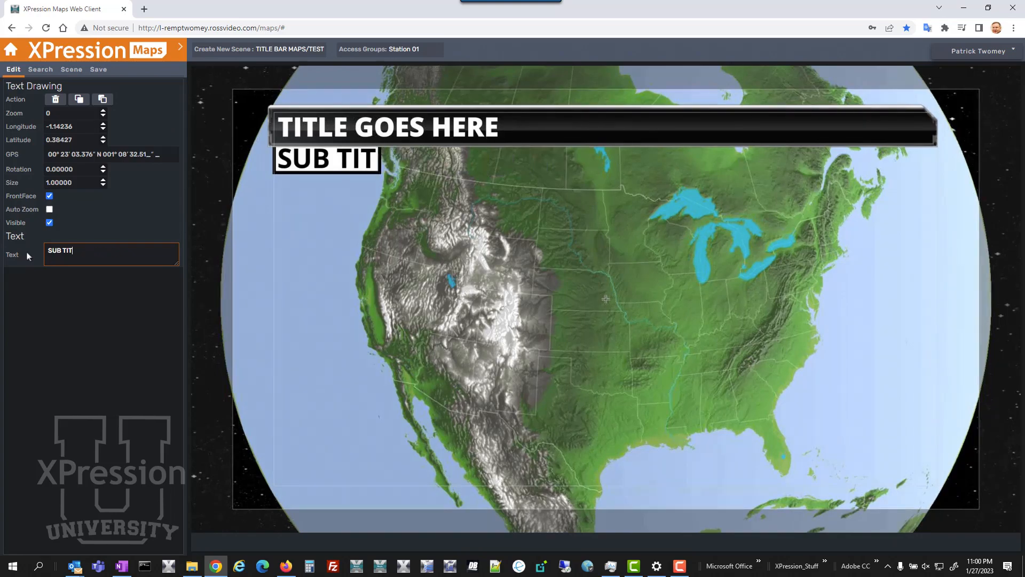
key(BackSpace)
key(BackSpace)
key(BackSpace)
key(BackSpace)
key(BackSpace)
key(BackSpace)
key(BackSpace)
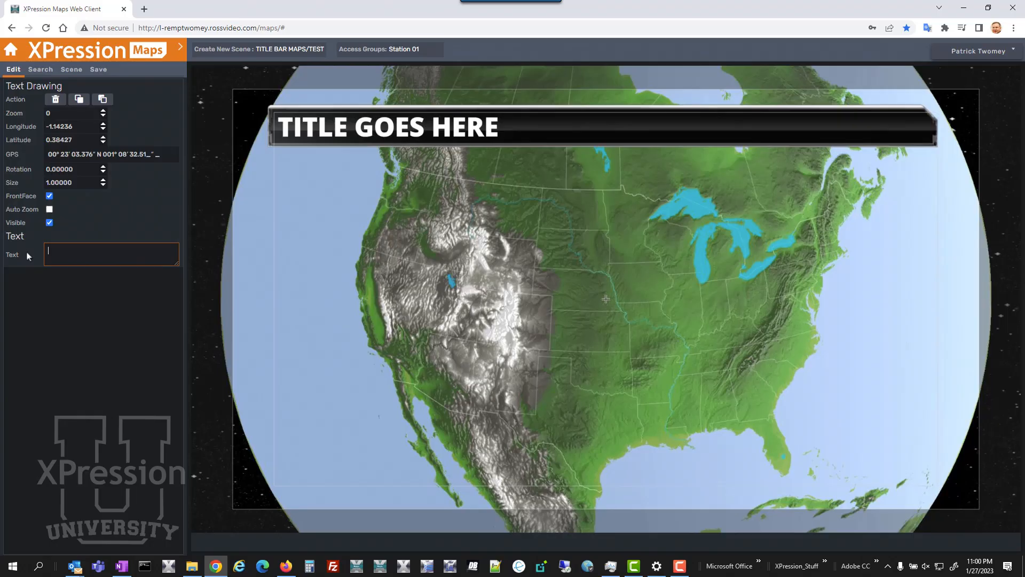
text(Sub)
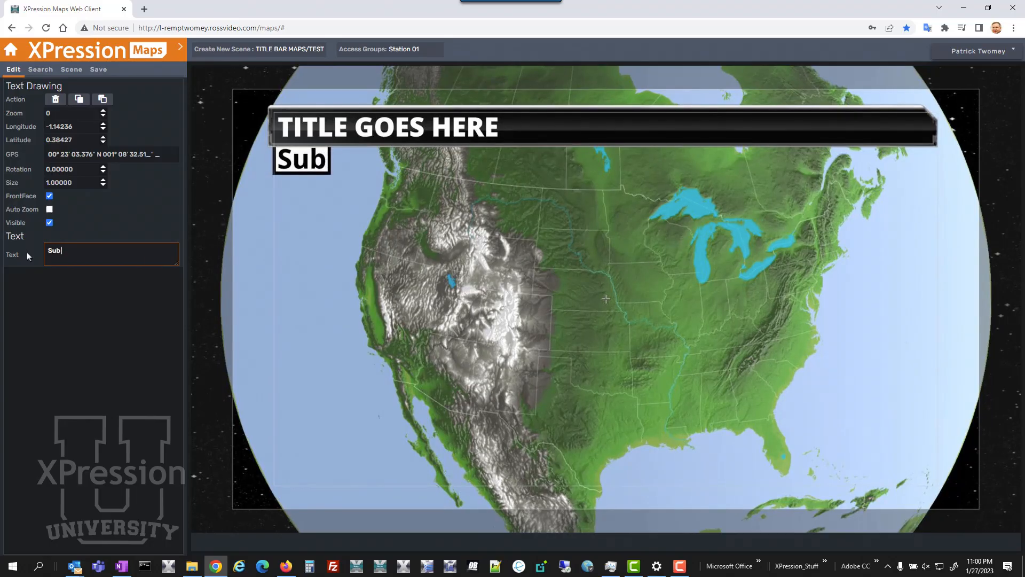
text( title goes here)
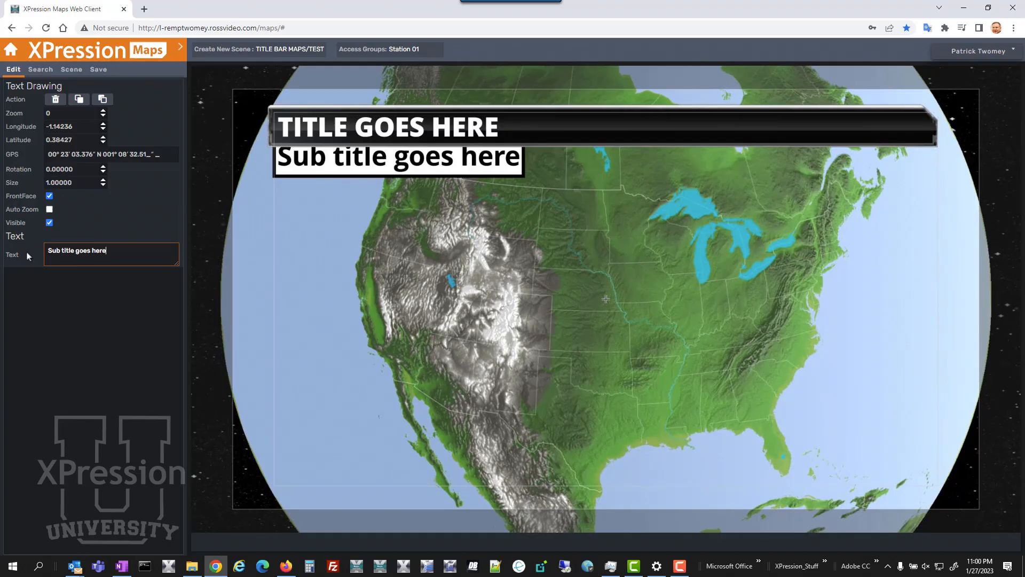
Reset the flight point, search locations for Kansas, and add the Kansas state shape to the map.
click(71, 69)
click(55, 282)
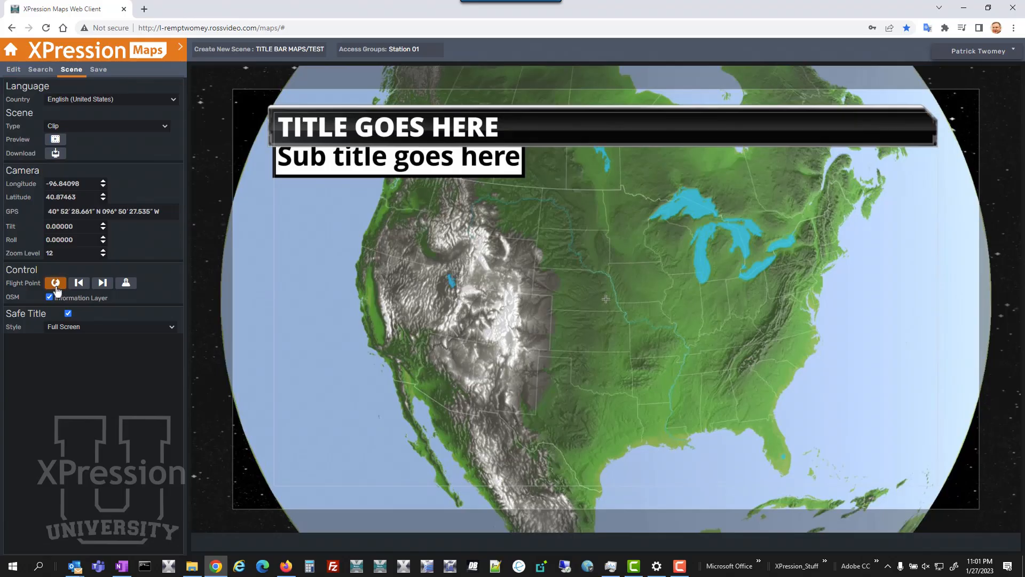
click(40, 69)
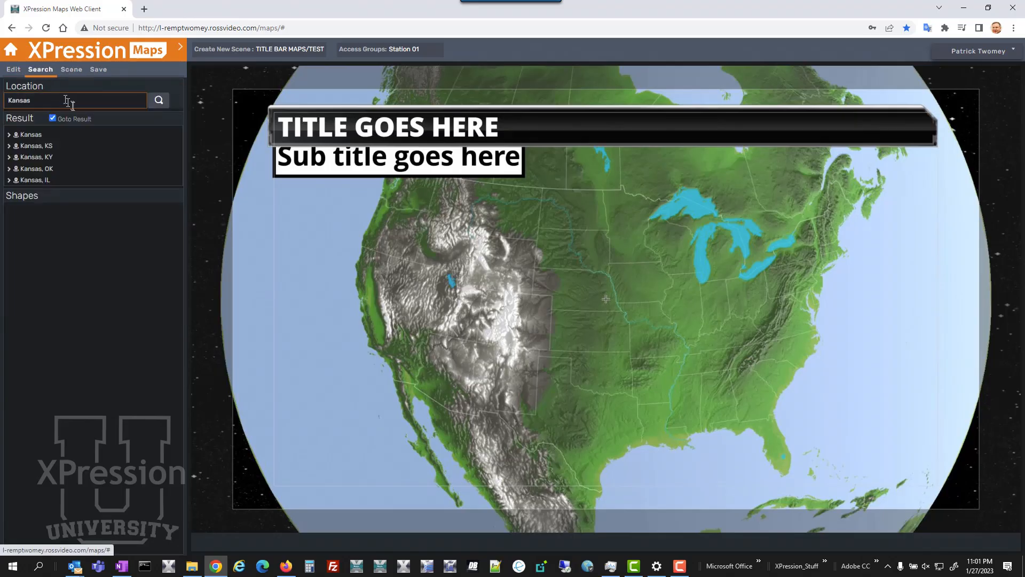
click(159, 102)
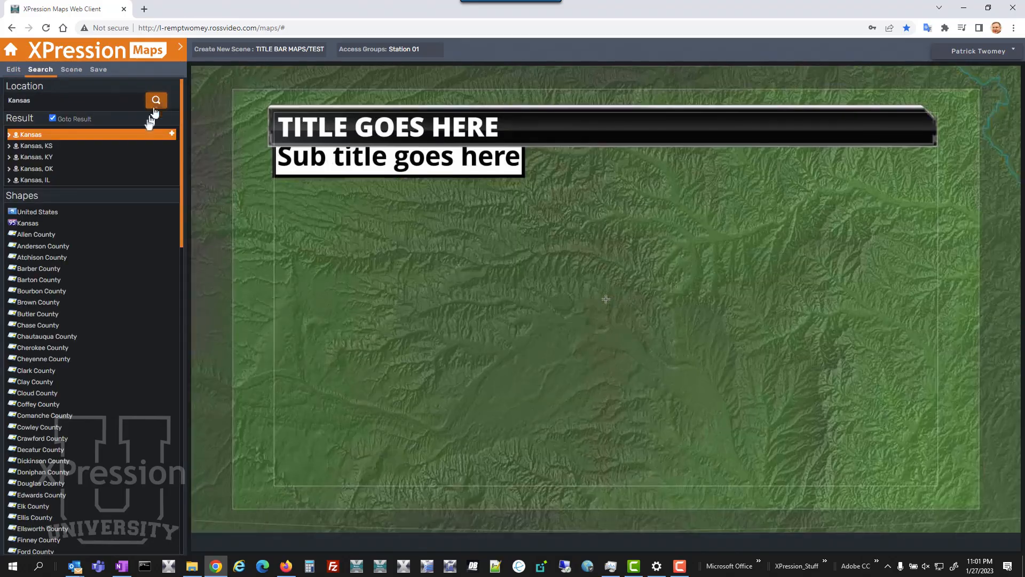
click(58, 225)
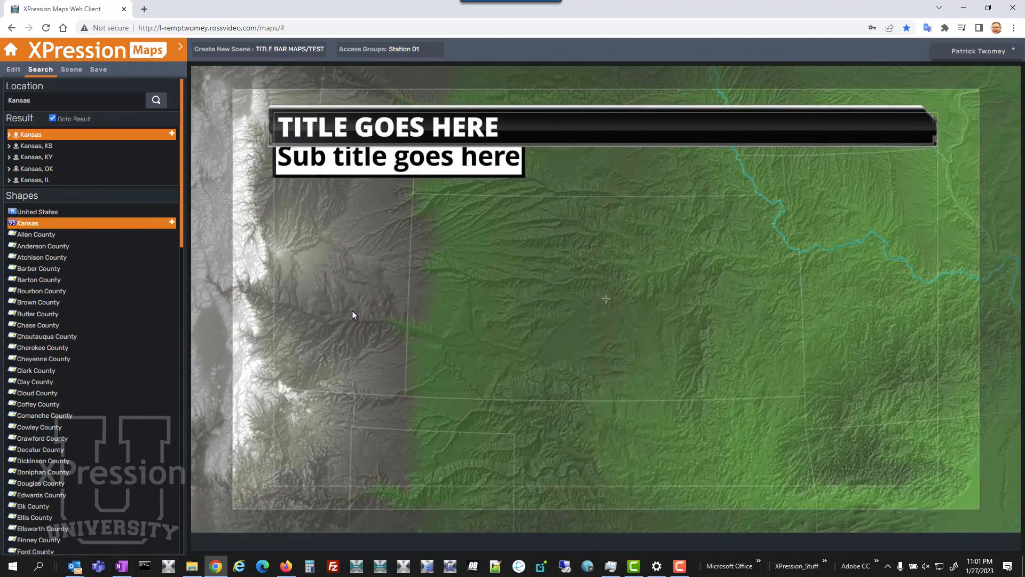
click(172, 222)
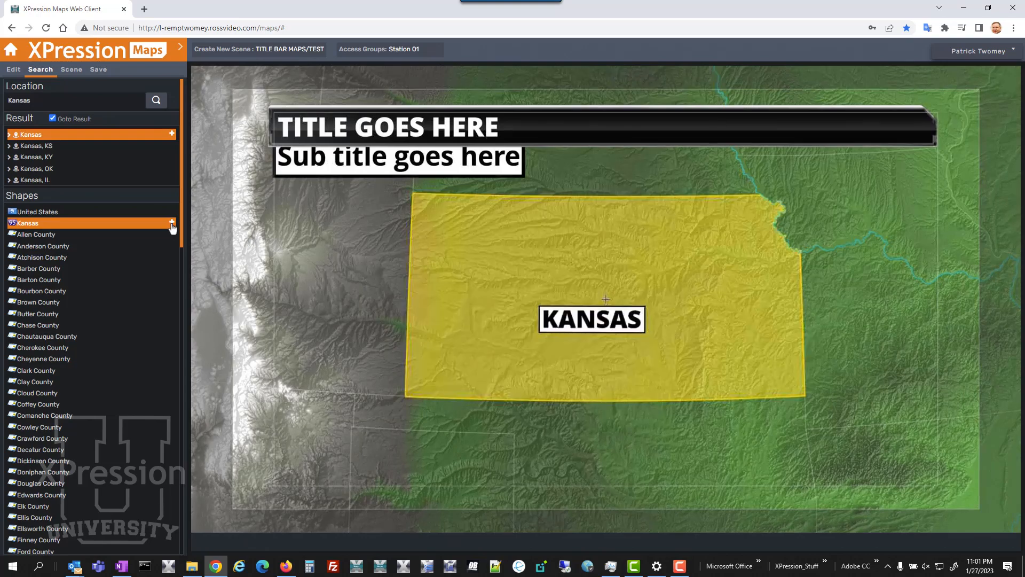
Frame Kansas larger beneath the titles, store that camera view as the flight point, and render a preview of the clip.
drag(440, 327, 443, 343)
scroll(442, 343, up, 3)
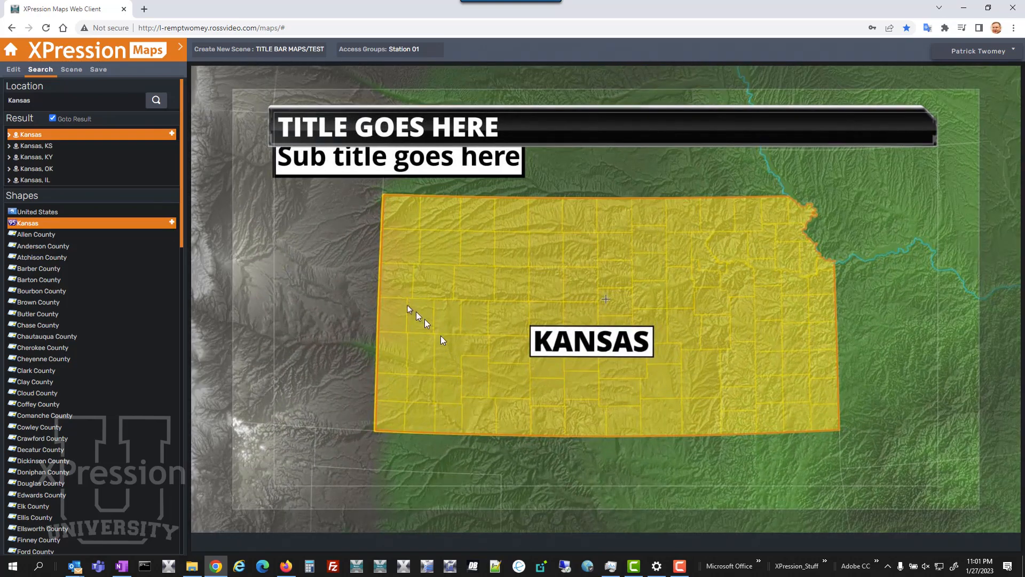
click(73, 71)
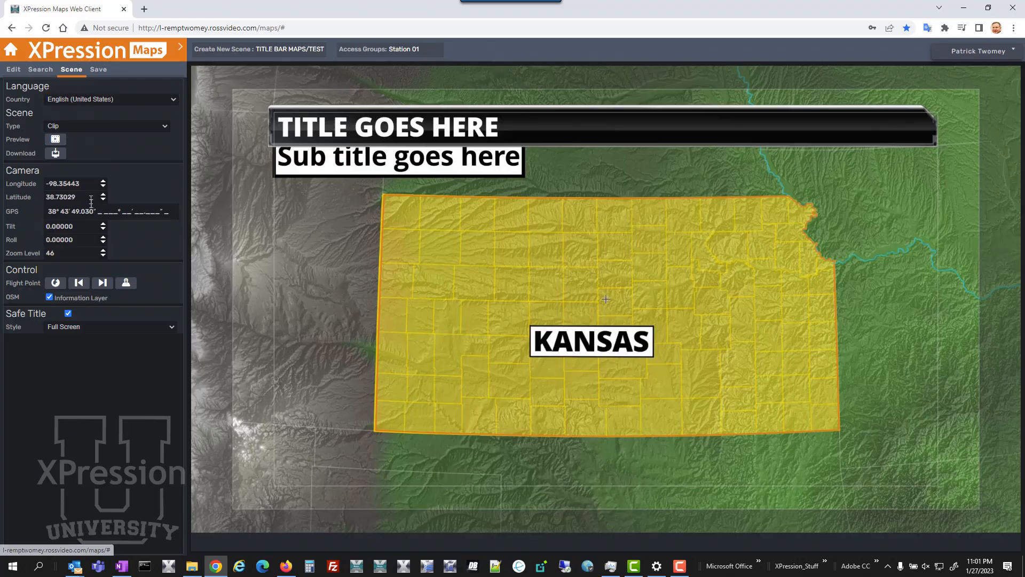
click(128, 284)
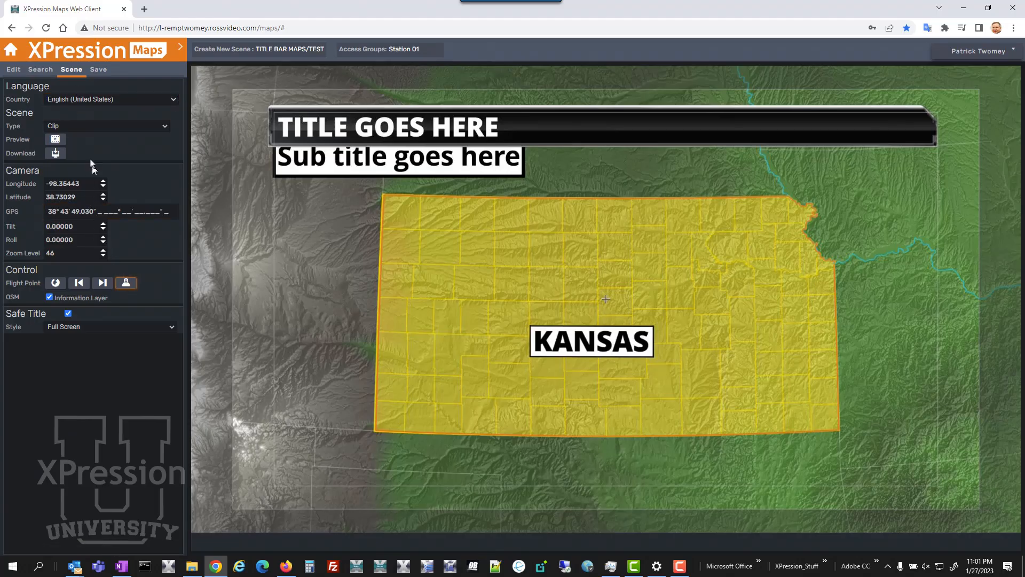
click(57, 139)
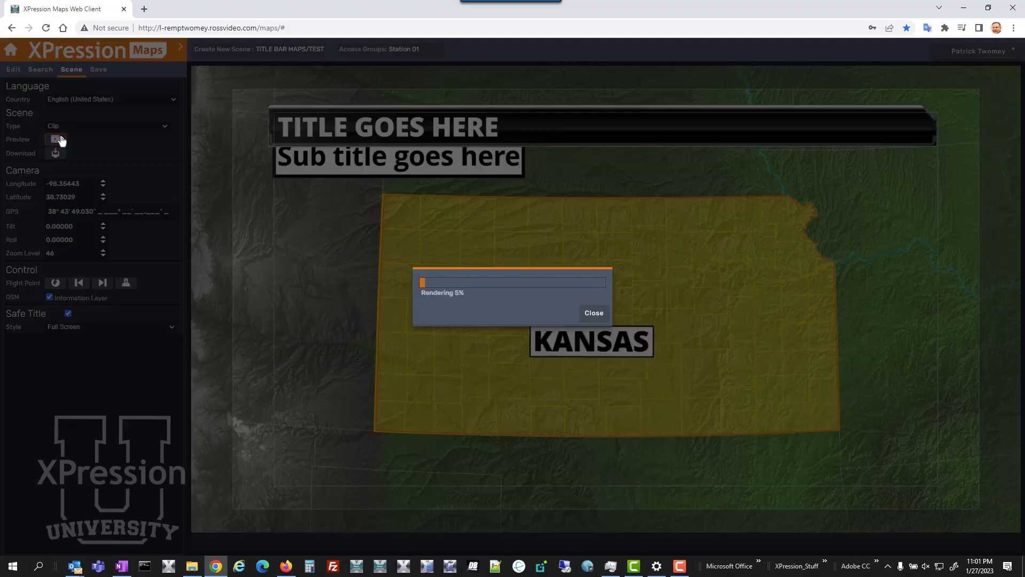